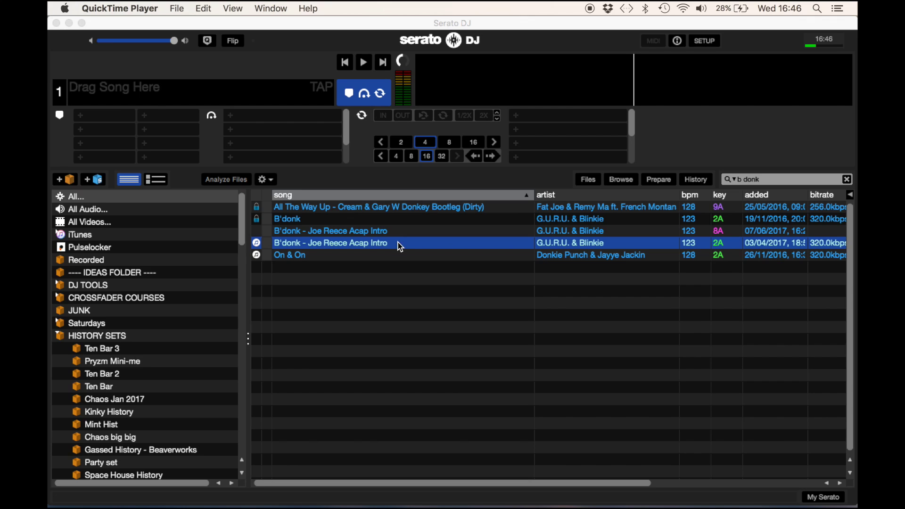
Compare the two "B'donk - Joe Reece Acap Intro" entries in the song list by highlighting them individually and together
{"action": "left_click", "coordinate": [361, 232]}
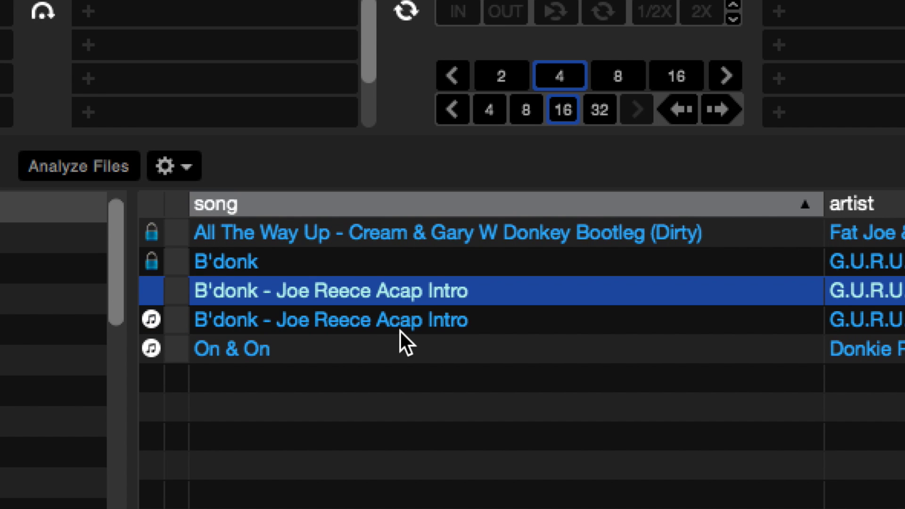
{"action": "left_click", "coordinate": [400, 331]}
{"action": "left_click", "coordinate": [394, 289]}
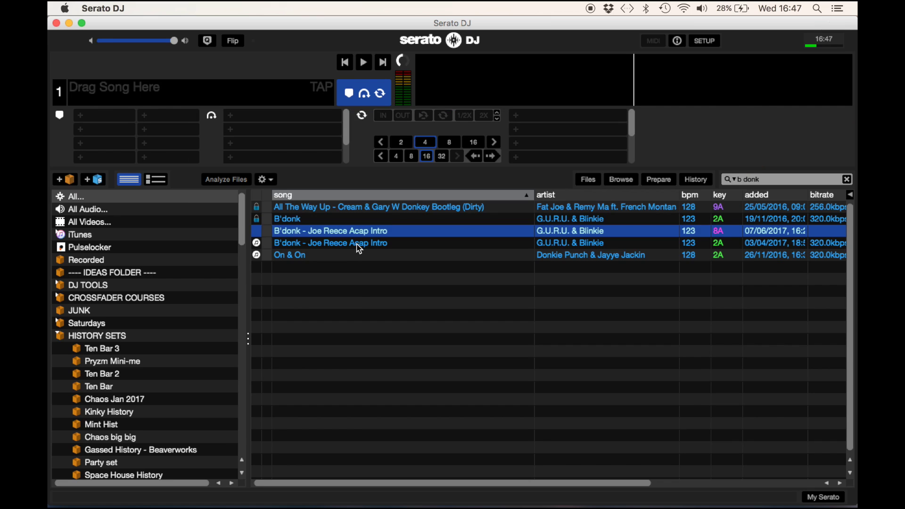
{"action": "left_click", "coordinate": [343, 245]}
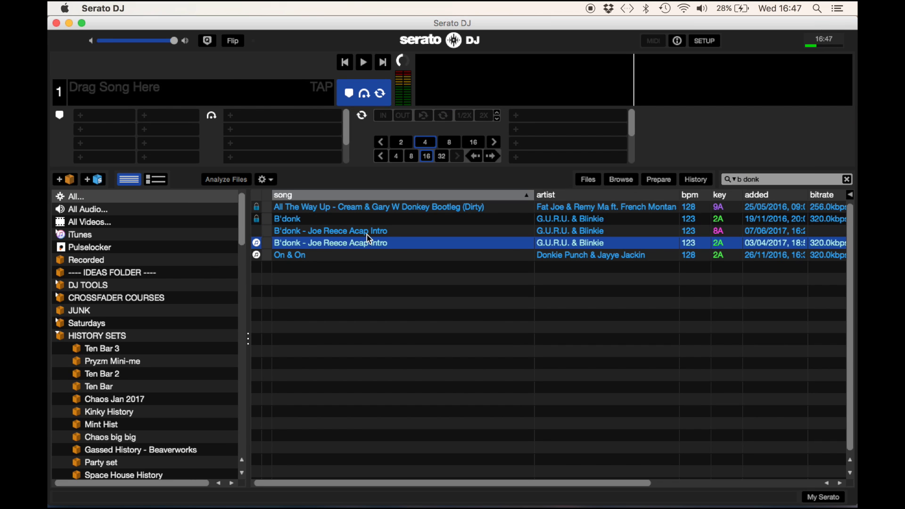
{"action": "left_click", "coordinate": [357, 231], "text": "shift"}
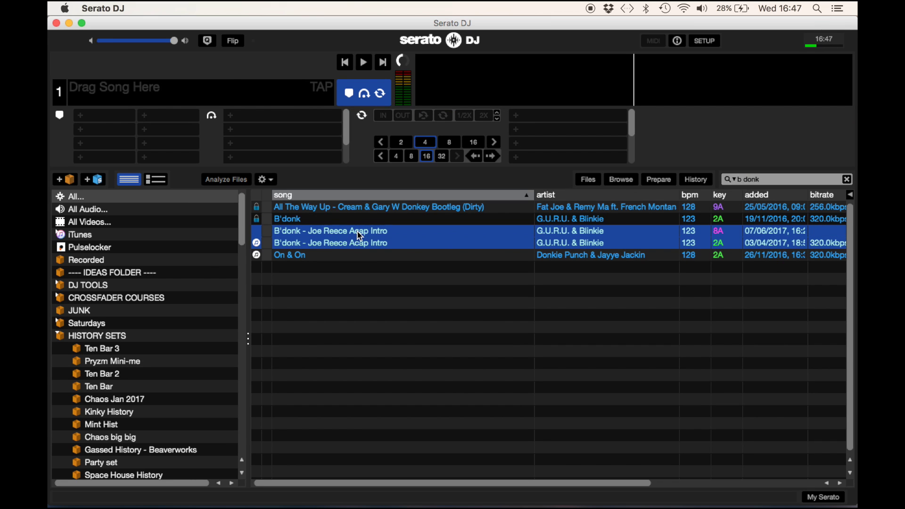
{"action": "left_click", "coordinate": [384, 242]}
{"action": "key", "text": "Up"}
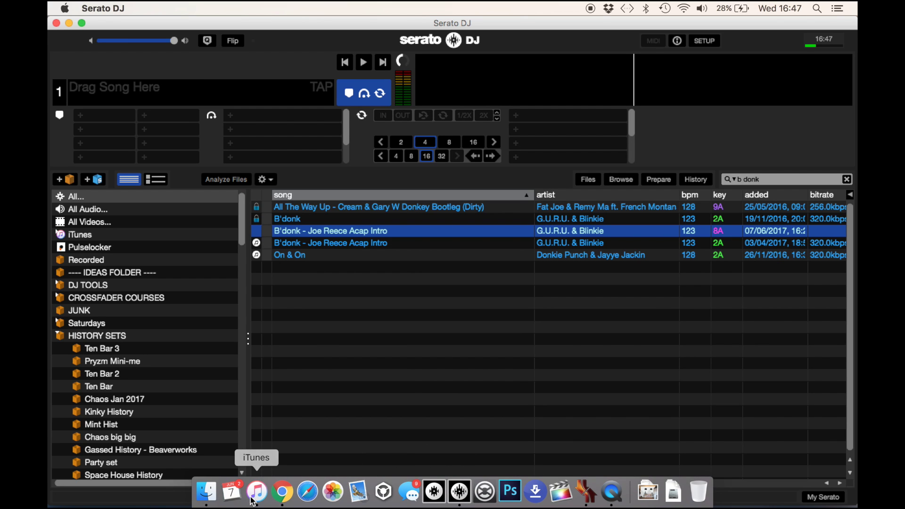
Switch to iTunes and show the duplicate items in the music library
{"action": "left_click", "coordinate": [256, 499]}
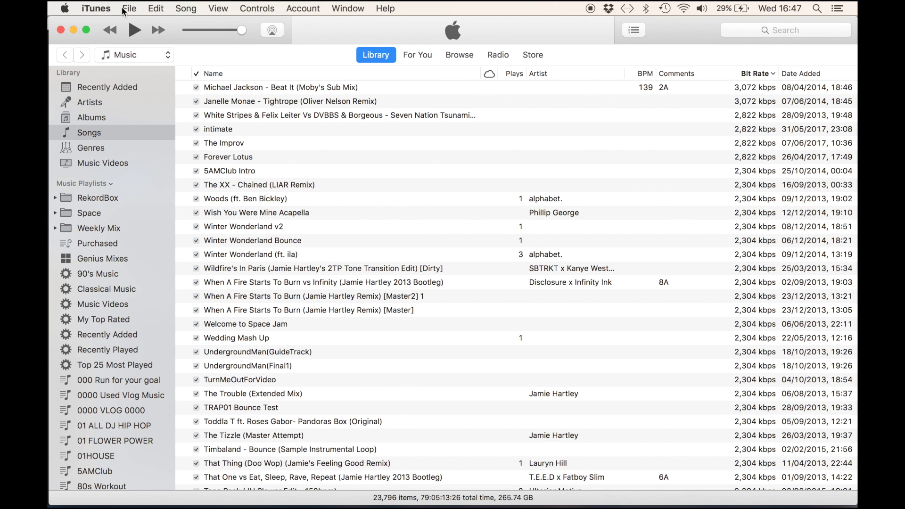
{"action": "left_click", "coordinate": [128, 13]}
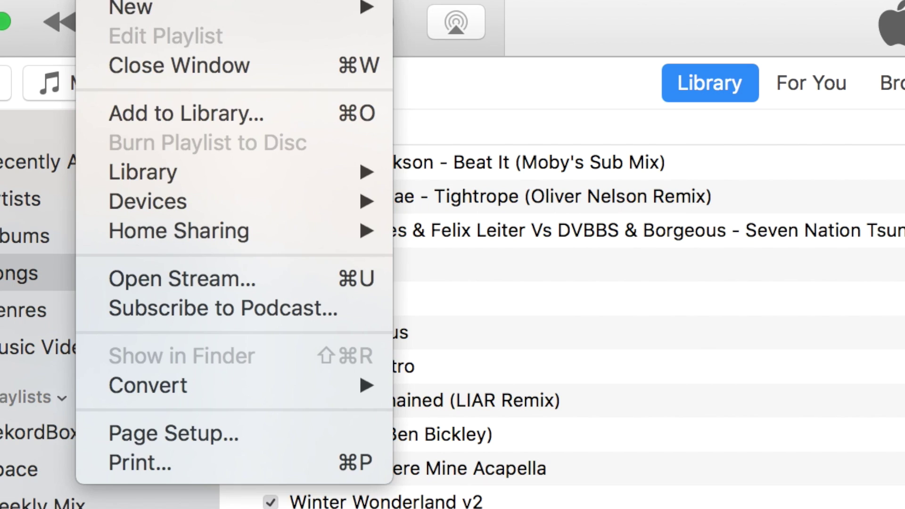
{"action": "mouse_move", "coordinate": [136, 96]}
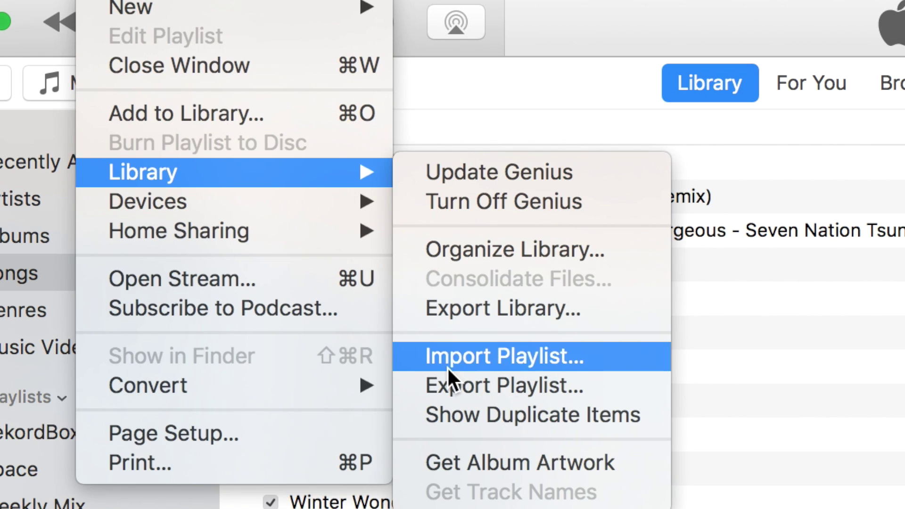
{"action": "left_click", "coordinate": [453, 405]}
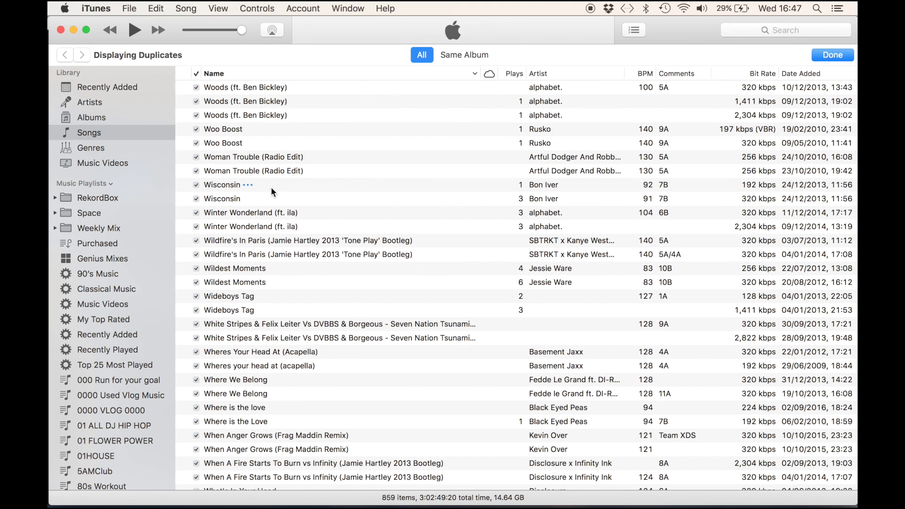
Move two extra copies of Woods and one each of Woo Boost, Woman Trouble, Wisconsin, Winter Wonderland, Wildfire's In Paris and Wildest Moments to the Trash
{"action": "scroll", "coordinate": [437, 148], "scroll_direction": "up", "scroll_amount": 1}
{"action": "scroll", "coordinate": [436, 148], "scroll_direction": "down", "scroll_amount": 20}
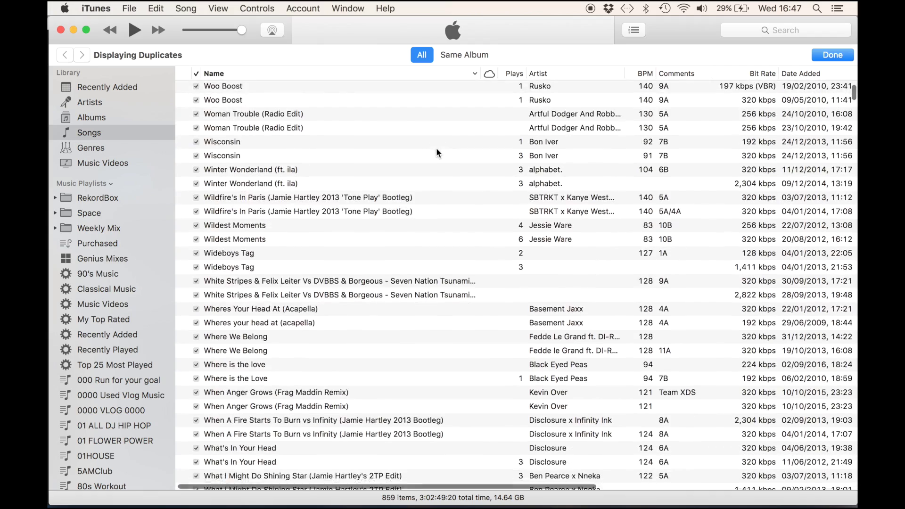
{"action": "scroll", "coordinate": [437, 148], "scroll_direction": "up", "scroll_amount": 20}
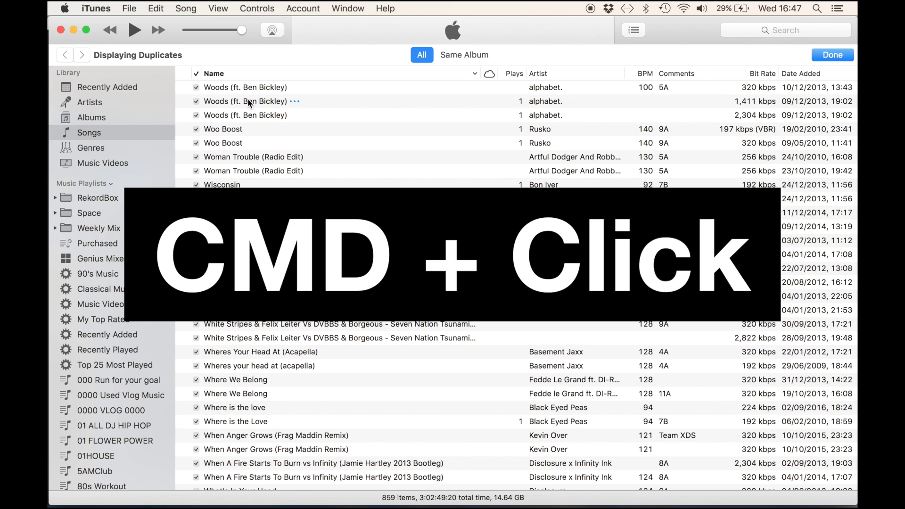
{"action": "left_click", "coordinate": [248, 100], "text": "super"}
{"action": "left_click", "coordinate": [251, 109], "text": "super"}
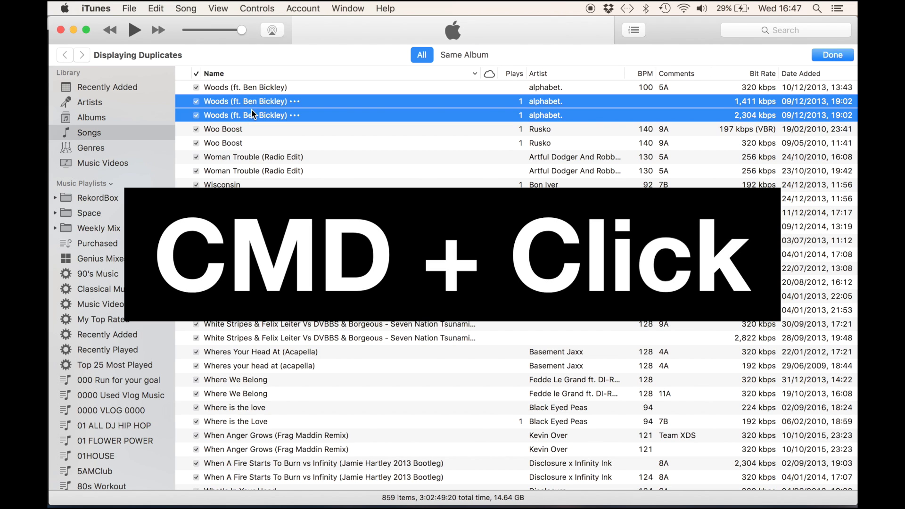
{"action": "left_click", "coordinate": [245, 142], "text": "super"}
{"action": "left_click", "coordinate": [245, 170], "text": "super"}
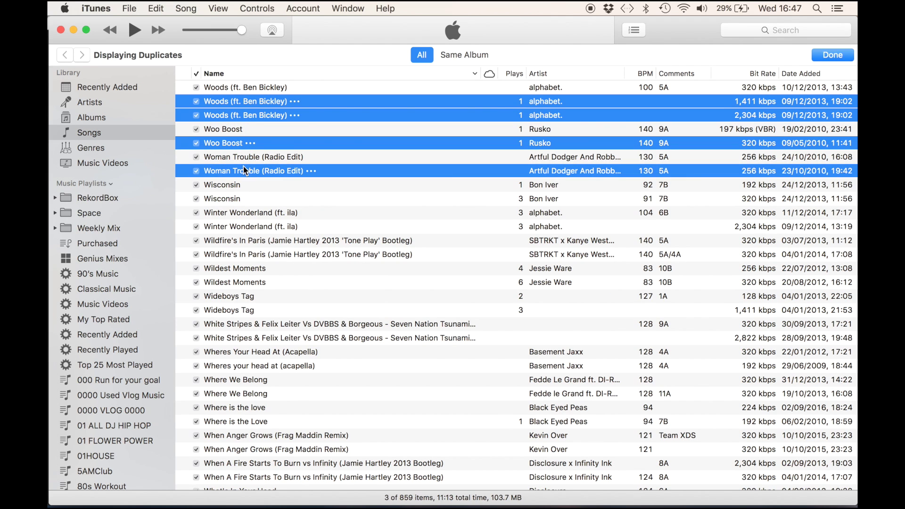
{"action": "left_click", "coordinate": [240, 199], "text": "super"}
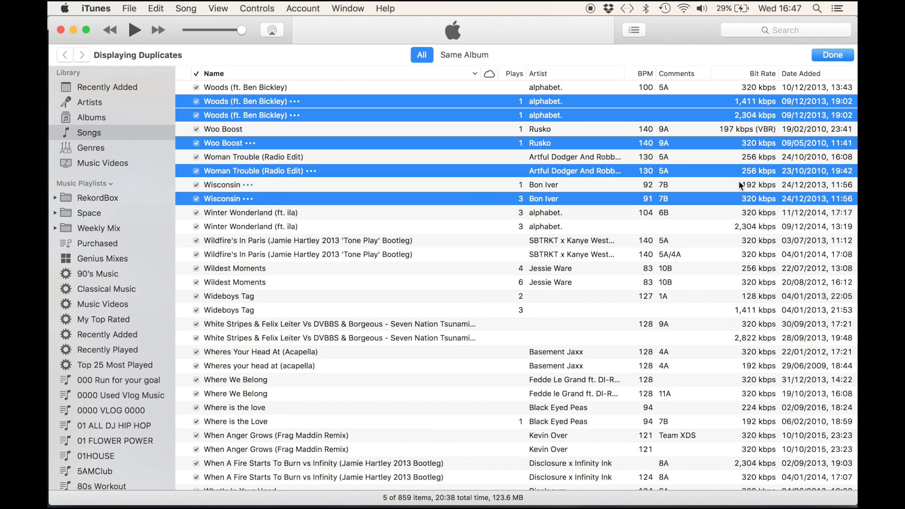
{"action": "left_click", "coordinate": [728, 184], "text": "super"}
{"action": "left_click", "coordinate": [719, 170], "text": "super"}
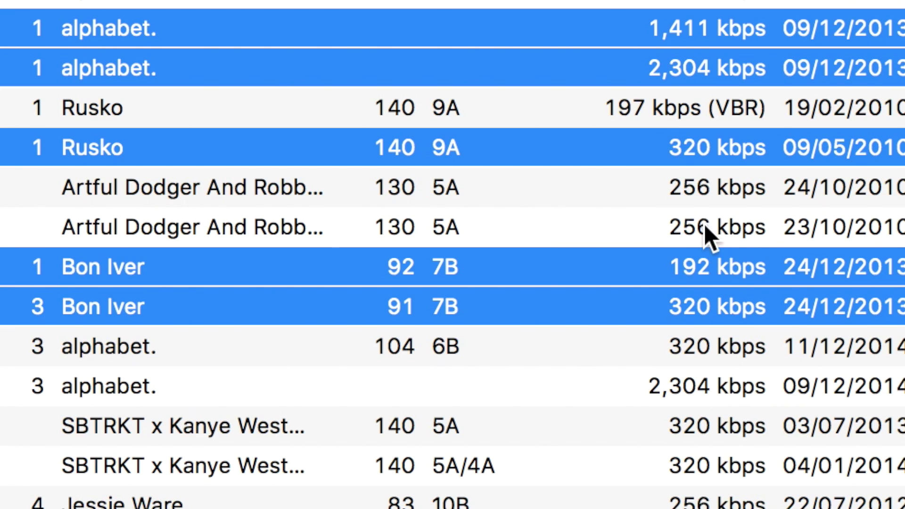
{"action": "left_click", "coordinate": [705, 226], "text": "super"}
{"action": "left_click", "coordinate": [702, 266], "text": "super"}
{"action": "left_click", "coordinate": [697, 346], "text": "super"}
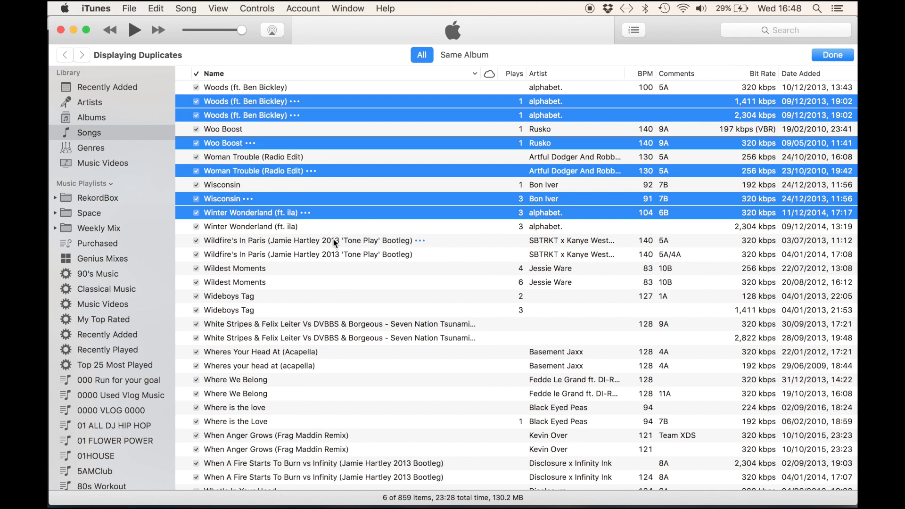
{"action": "left_click", "coordinate": [301, 240], "text": "super"}
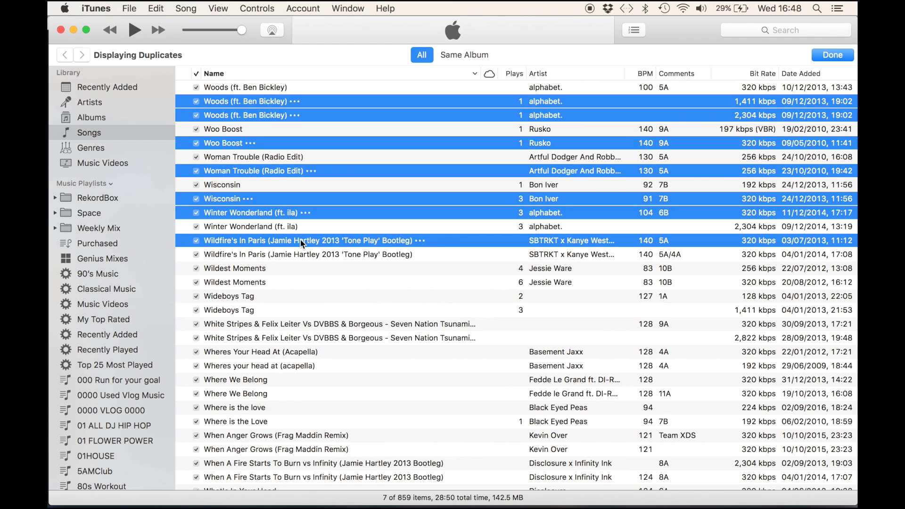
{"action": "left_click", "coordinate": [318, 272], "text": "super"}
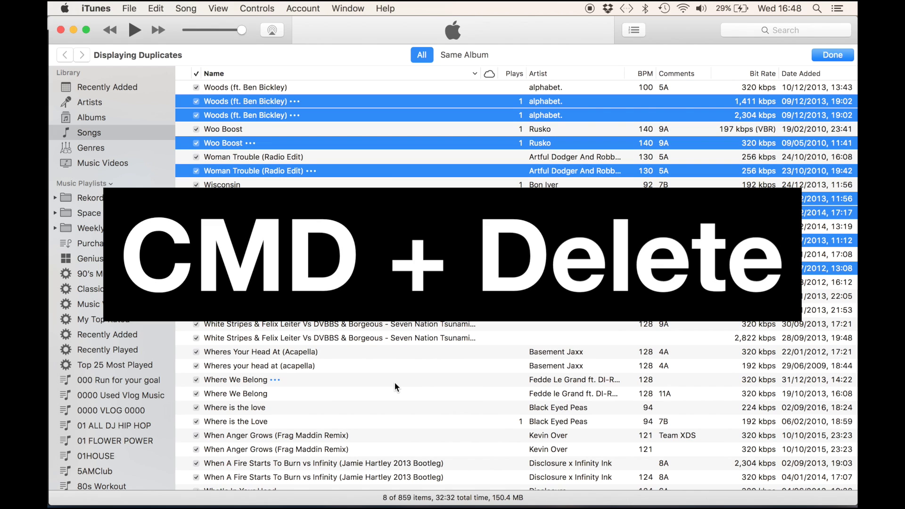
{"action": "key", "text": "super+BackSpace"}
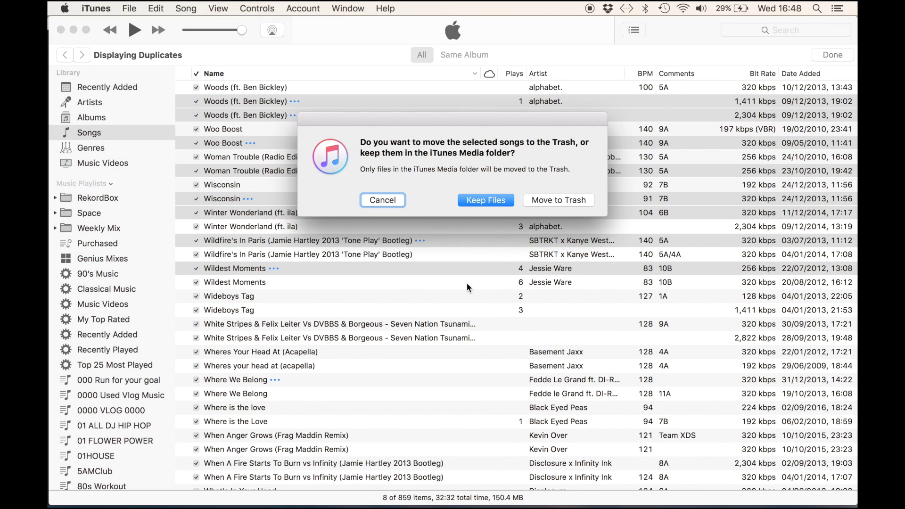
{"action": "left_click", "coordinate": [554, 200]}
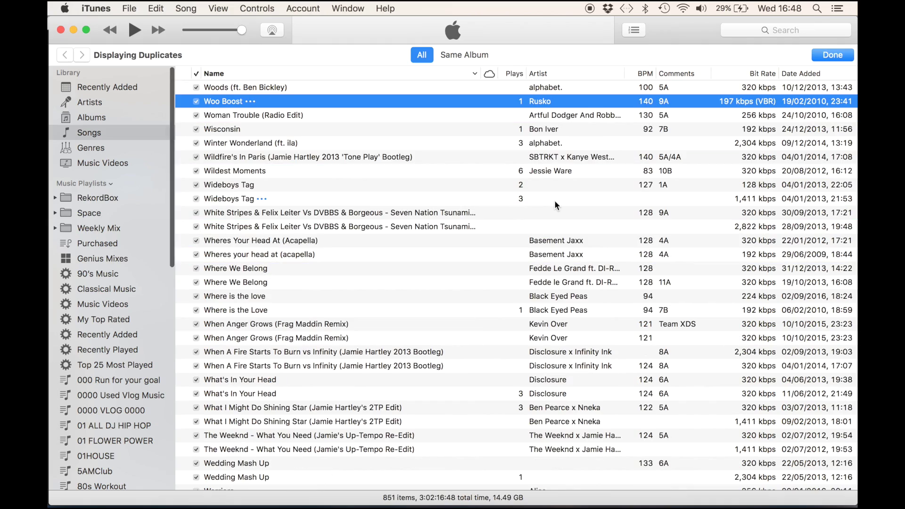
Review the remaining duplicate songs through the whole list and leave the duplicates view
{"action": "scroll", "coordinate": [490, 219], "scroll_direction": "down", "scroll_amount": 15}
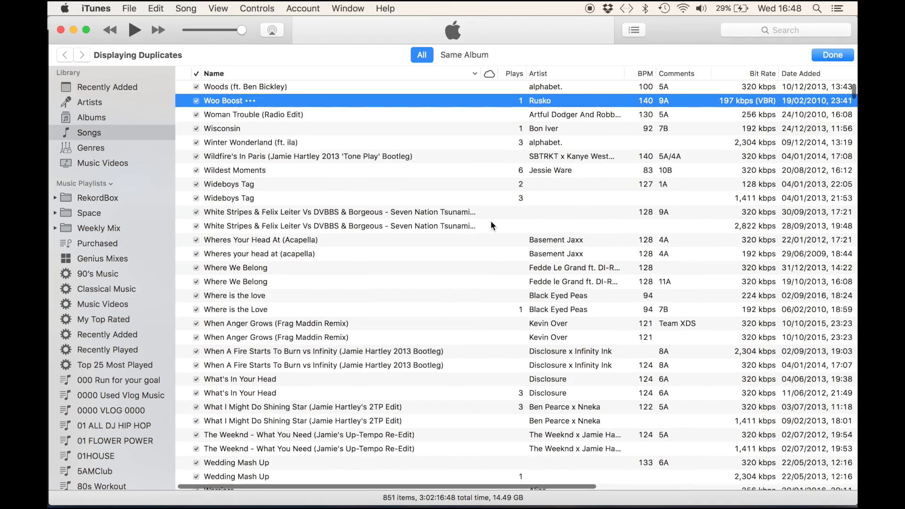
{"action": "scroll", "coordinate": [490, 220], "scroll_direction": "down", "scroll_amount": 20}
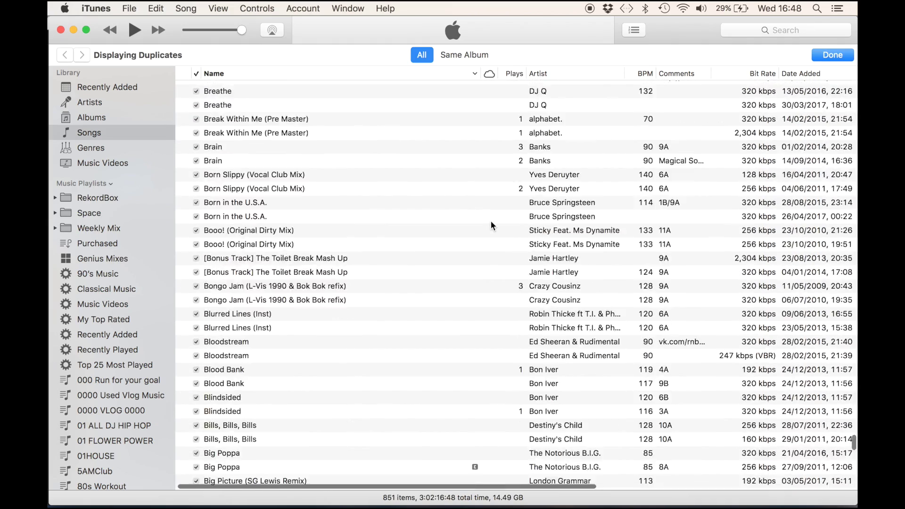
{"action": "scroll", "coordinate": [490, 220], "scroll_direction": "up", "scroll_amount": 20}
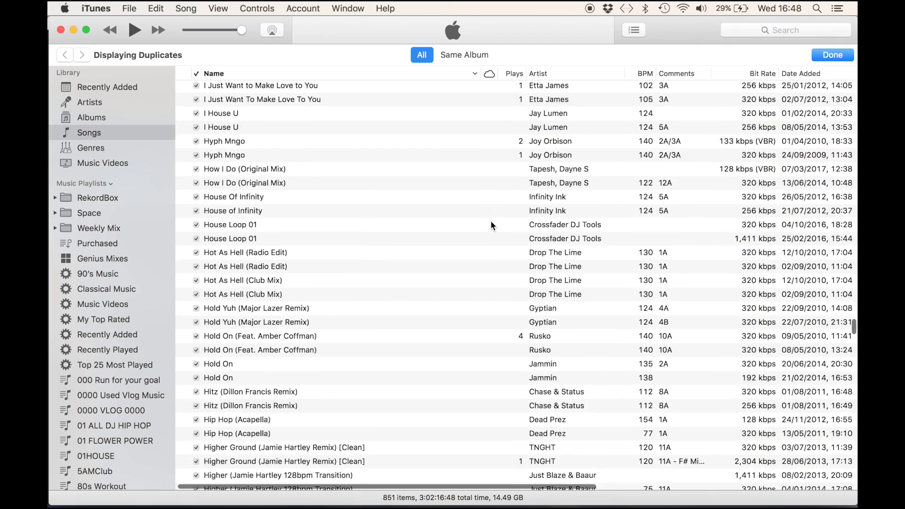
{"action": "scroll", "coordinate": [490, 220], "scroll_direction": "up", "scroll_amount": 15}
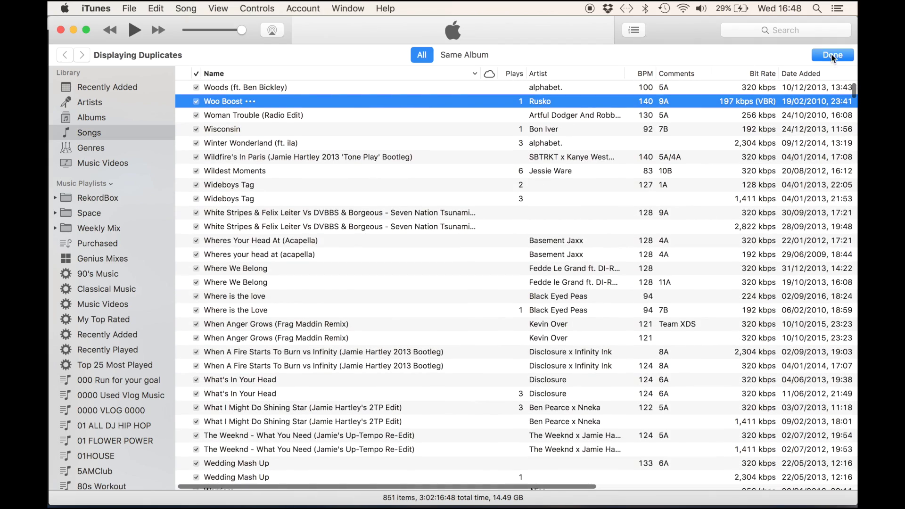
{"action": "scroll", "coordinate": [404, 173], "scroll_direction": "down", "scroll_amount": 3}
{"action": "scroll", "coordinate": [403, 173], "scroll_direction": "up", "scroll_amount": 3}
{"action": "left_click", "coordinate": [830, 55]}
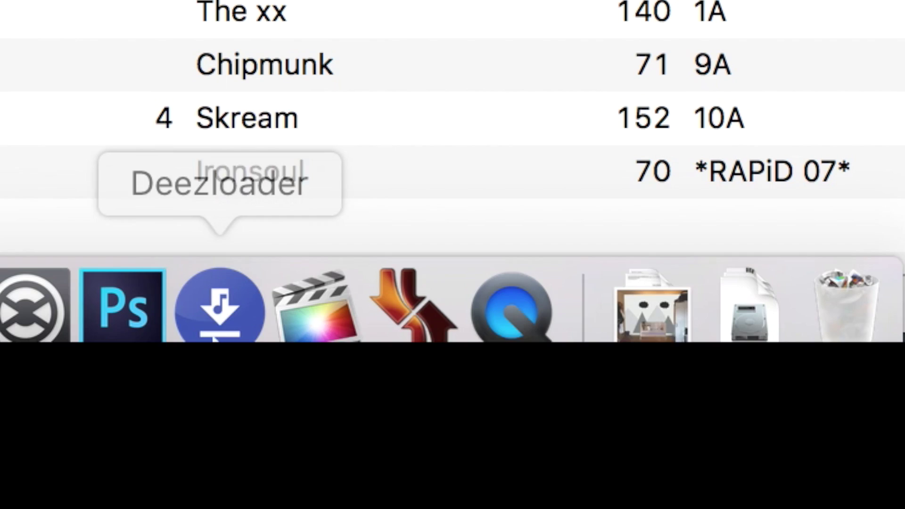
Open dupeGuru and set its application mode to Music
{"action": "left_click", "coordinate": [404, 294]}
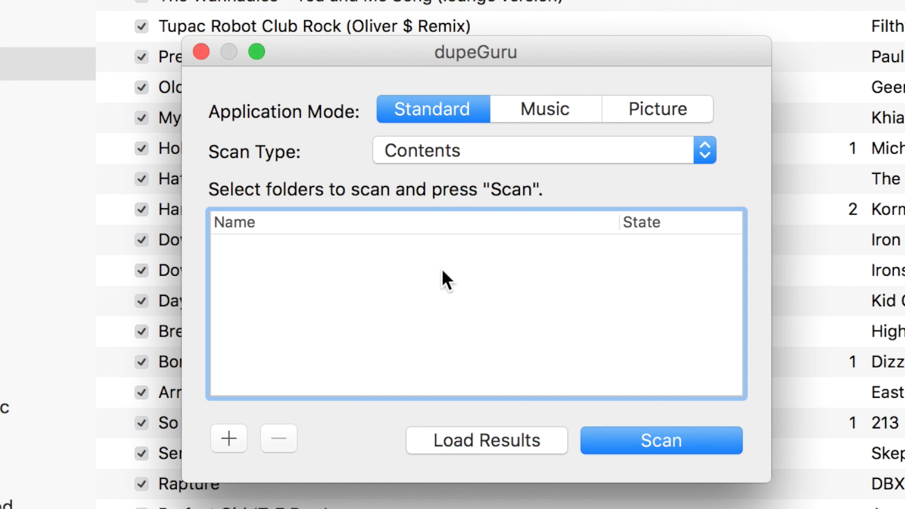
{"action": "left_click", "coordinate": [530, 112]}
{"action": "left_click", "coordinate": [628, 109]}
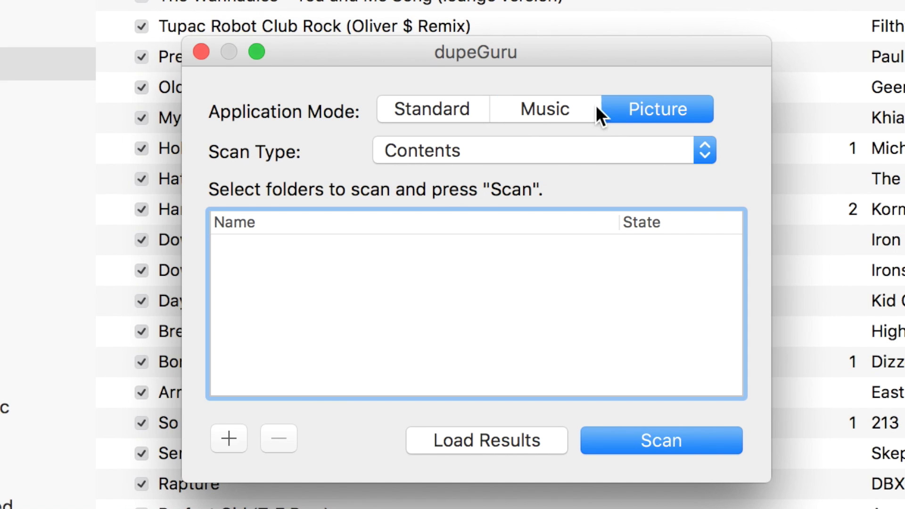
{"action": "left_click", "coordinate": [433, 107]}
{"action": "left_click", "coordinate": [545, 113]}
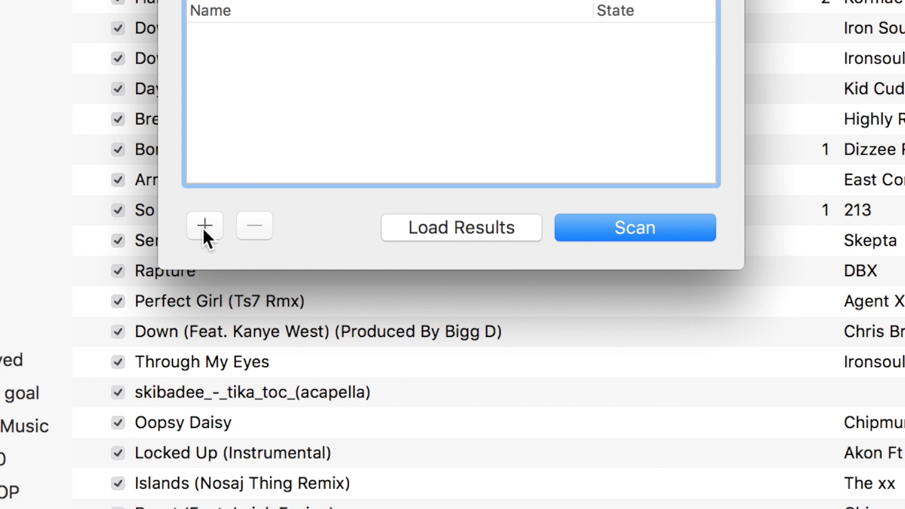
Add the iTunes folder inside Music to the scan list and scan it for duplicate files
{"action": "left_click", "coordinate": [227, 436]}
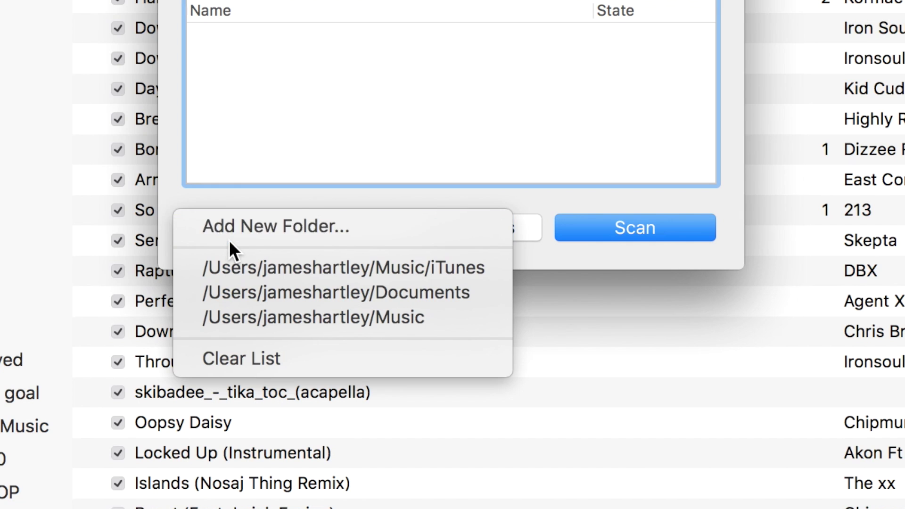
{"action": "left_click", "coordinate": [236, 228]}
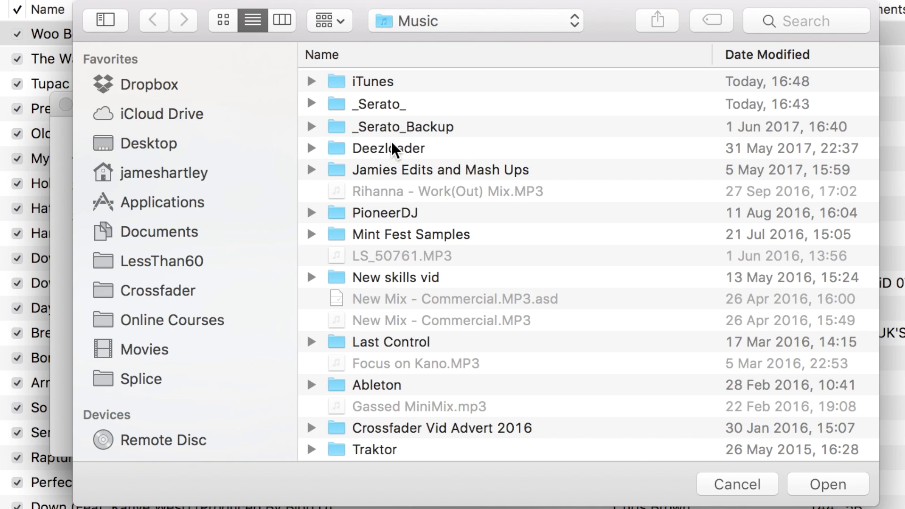
{"action": "scroll", "coordinate": [436, 188], "scroll_direction": "down", "scroll_amount": 2}
{"action": "scroll", "coordinate": [439, 214], "scroll_direction": "up", "scroll_amount": 2}
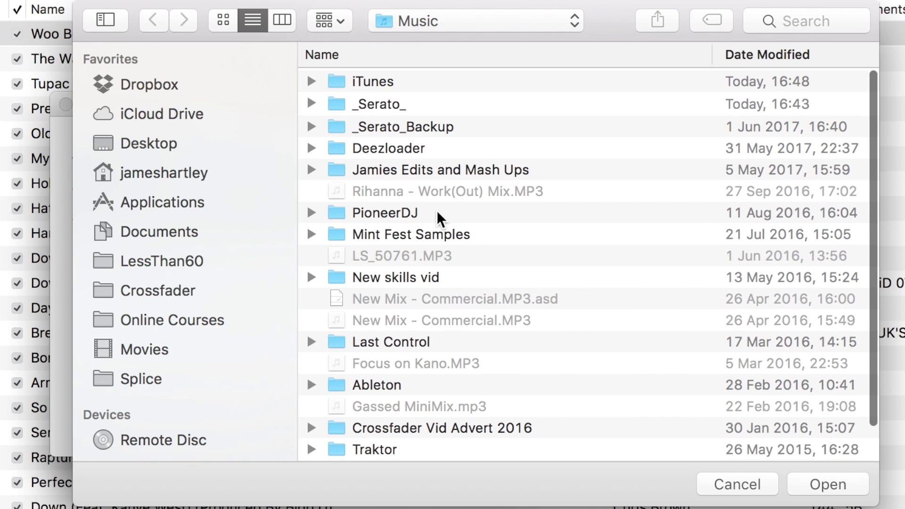
{"action": "left_click", "coordinate": [377, 84]}
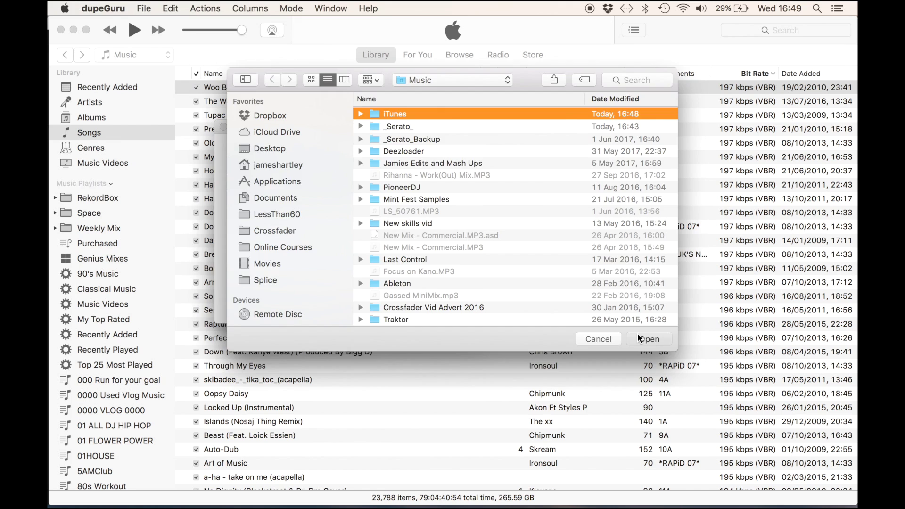
{"action": "left_click", "coordinate": [809, 483]}
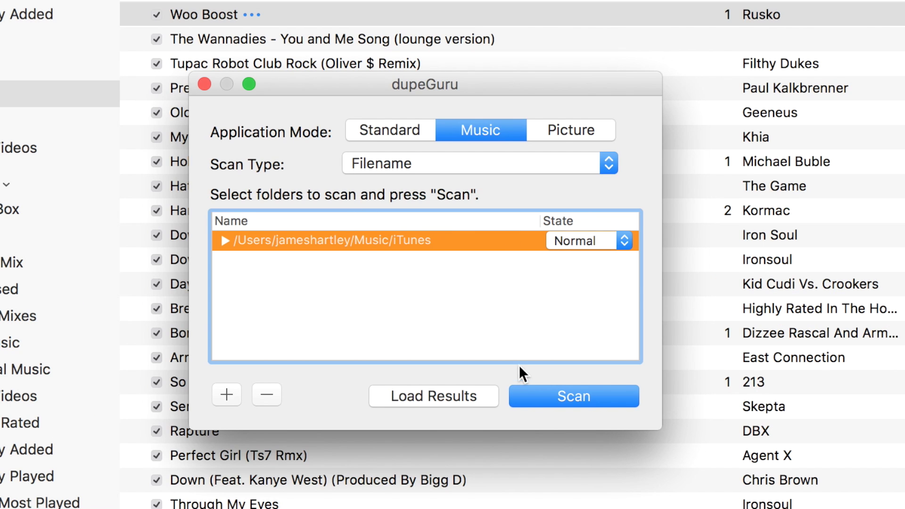
{"action": "left_click", "coordinate": [563, 398]}
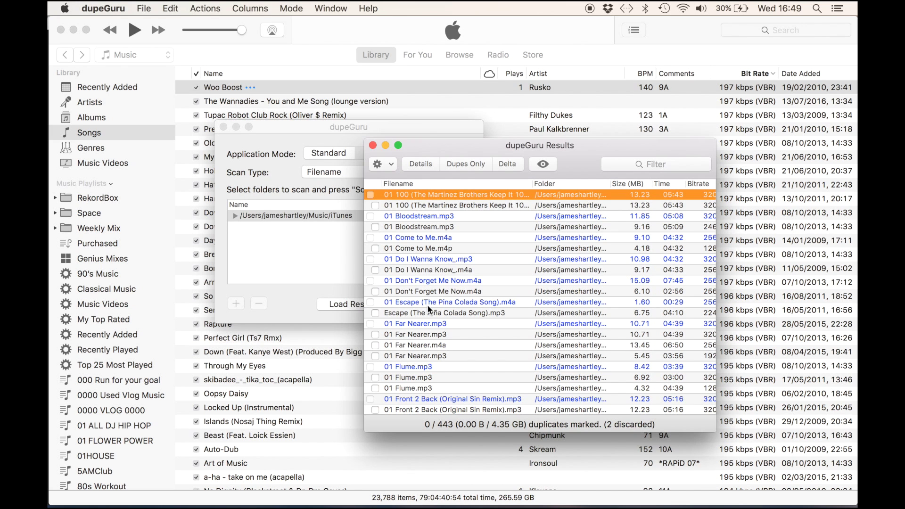
{"action": "left_click_drag", "start_coordinate": [473, 150], "coordinate": [394, 89]}
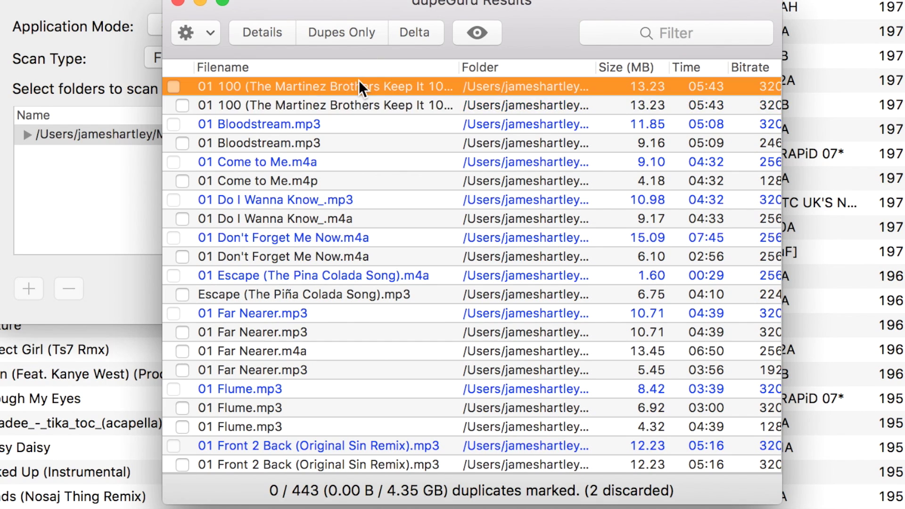
Compare the folder, size, time, bitrate and match values of the duplicate pairs for 100 and Bloodstream
{"action": "left_click", "coordinate": [281, 101]}
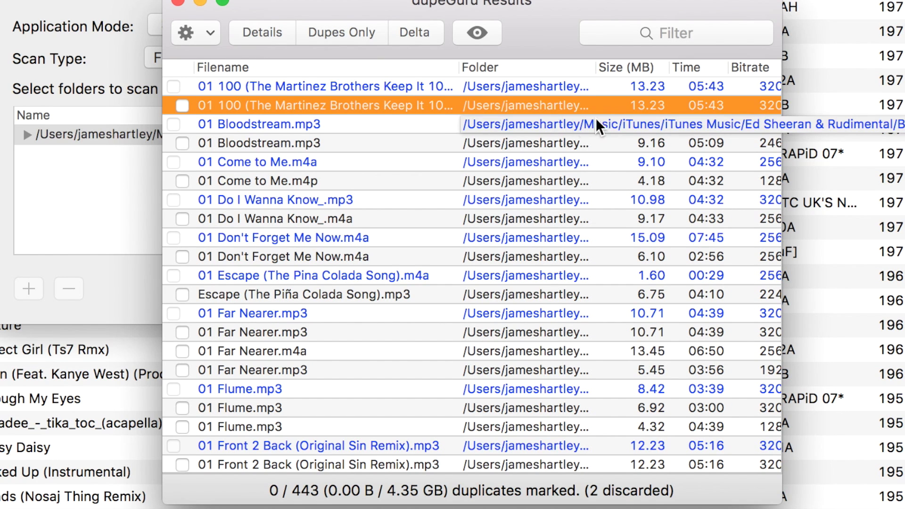
{"action": "left_click", "coordinate": [503, 147]}
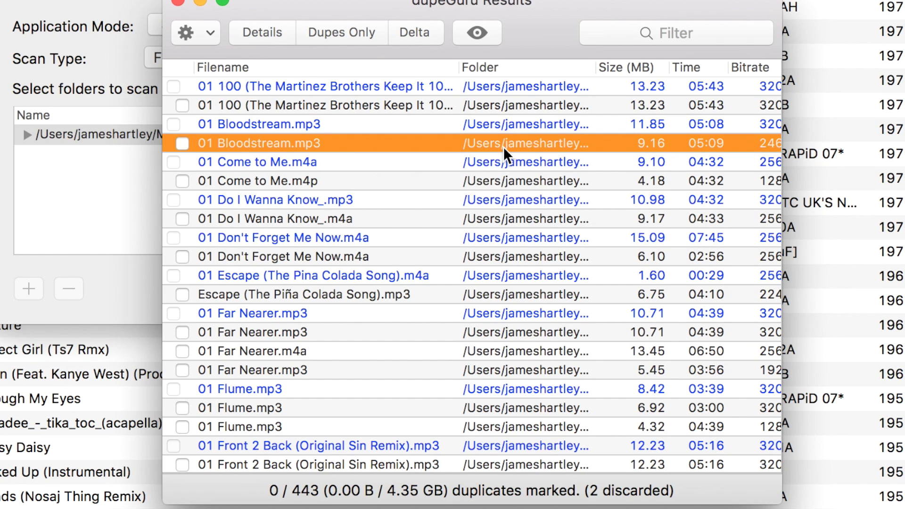
{"action": "left_click", "coordinate": [252, 126]}
{"action": "key", "text": "Down"}
{"action": "scroll", "coordinate": [751, 144], "scroll_direction": "right", "scroll_amount": 3}
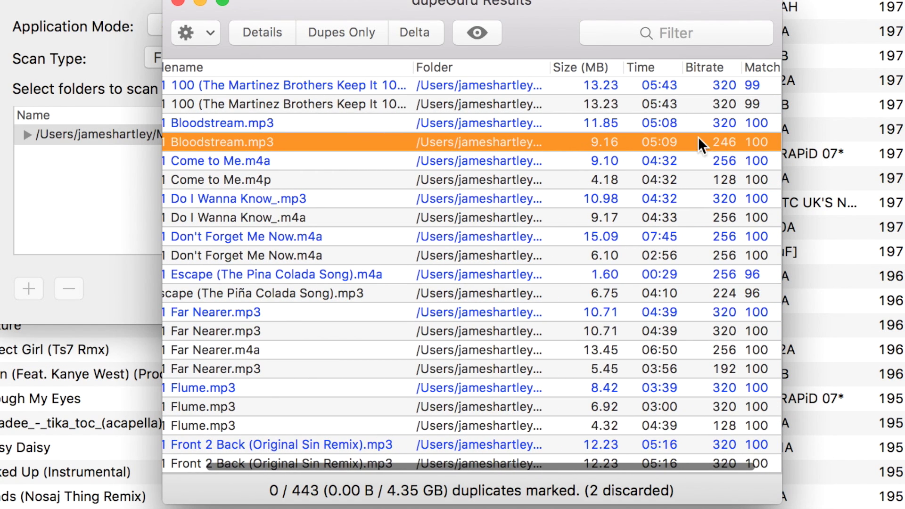
{"action": "scroll", "coordinate": [636, 144], "scroll_direction": "left", "scroll_amount": 3}
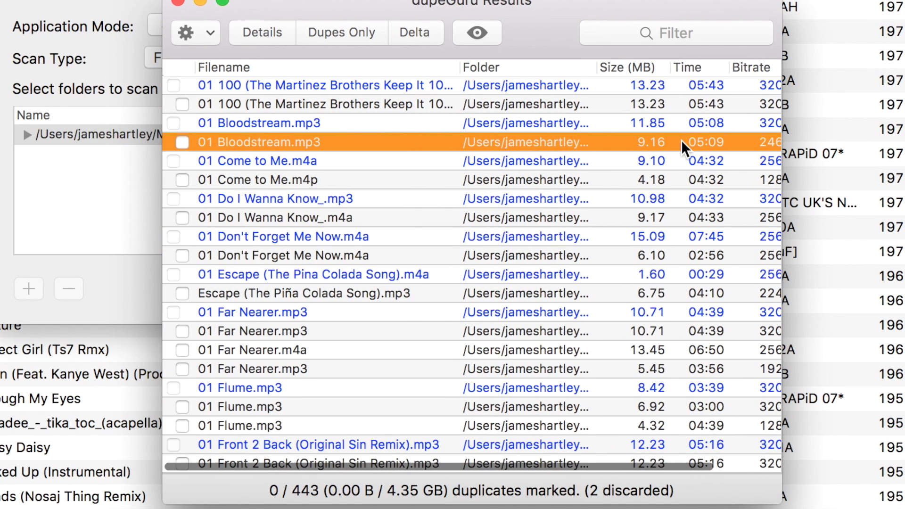
Mark the duplicate copies of Bloodstream, Come to Me.m4p, Do I Wanna Know_.m4a, Don't Forget Me Now and 100 (The Martinez Brothers Keep It 10...)
{"action": "left_click", "coordinate": [182, 142]}
{"action": "left_click", "coordinate": [181, 179]}
{"action": "left_click", "coordinate": [182, 217]}
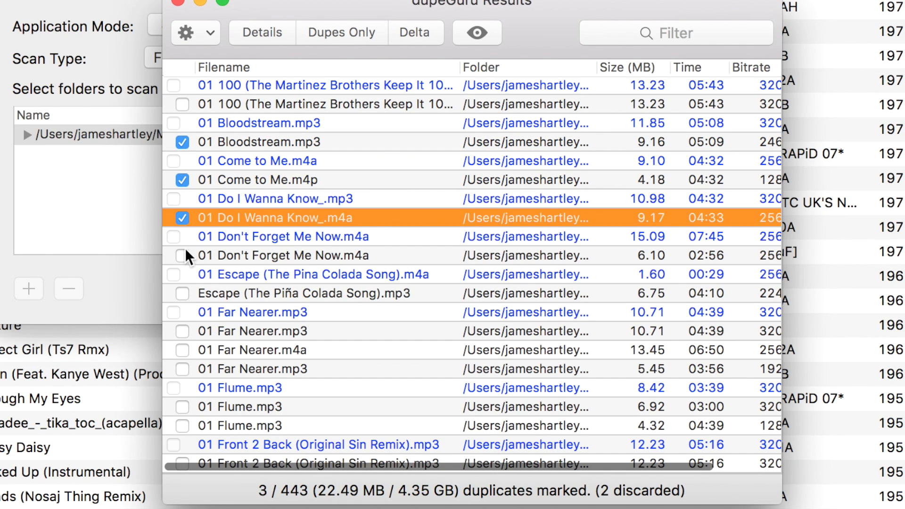
{"action": "left_click", "coordinate": [182, 256]}
{"action": "left_click", "coordinate": [182, 104]}
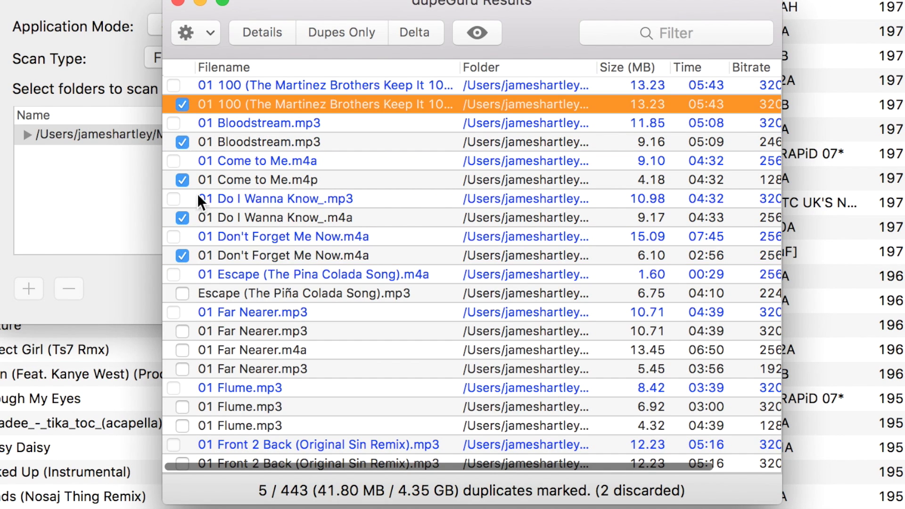
Mark the Escape (The Piña Colada Song).mp3 duplicate, the three Far Nearer duplicates and the two Flume duplicates
{"action": "left_click", "coordinate": [181, 293]}
{"action": "left_click", "coordinate": [182, 331]}
{"action": "left_click", "coordinate": [182, 349]}
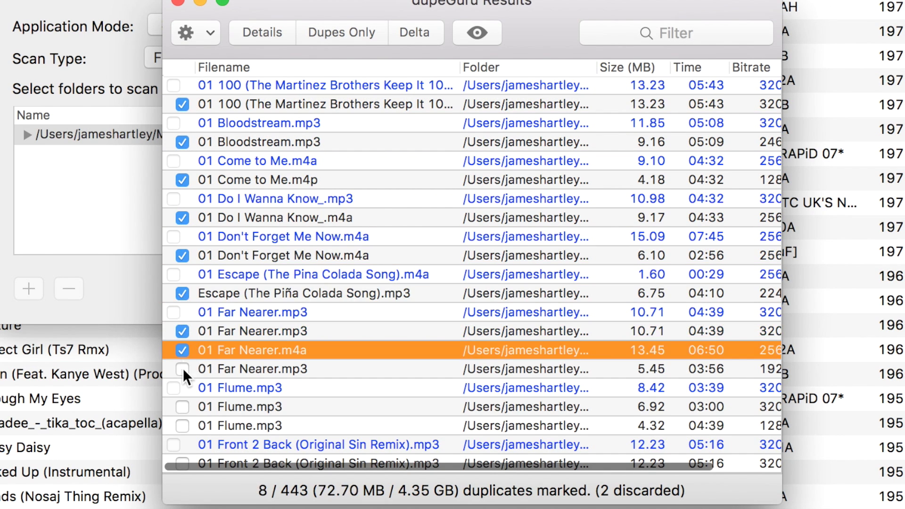
{"action": "left_click", "coordinate": [182, 369]}
{"action": "left_click", "coordinate": [181, 407]}
{"action": "left_click", "coordinate": [182, 406]}
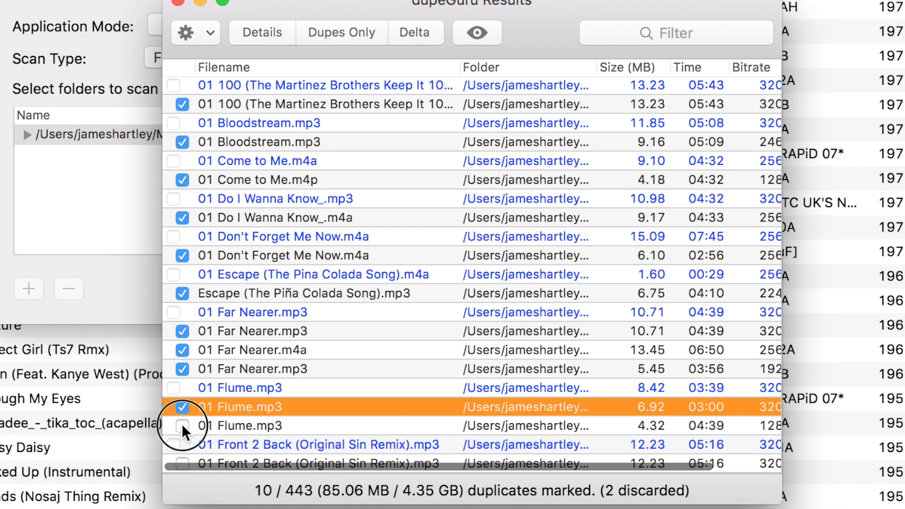
{"action": "left_click", "coordinate": [182, 426]}
Mark the duplicates of Front 2 Back (Original Sin Remix), Green Garden 1.m4a and 1-01 High for This.m4a
{"action": "scroll", "coordinate": [367, 424], "scroll_direction": "down", "scroll_amount": 20}
{"action": "scroll", "coordinate": [366, 380], "scroll_direction": "down", "scroll_amount": 20}
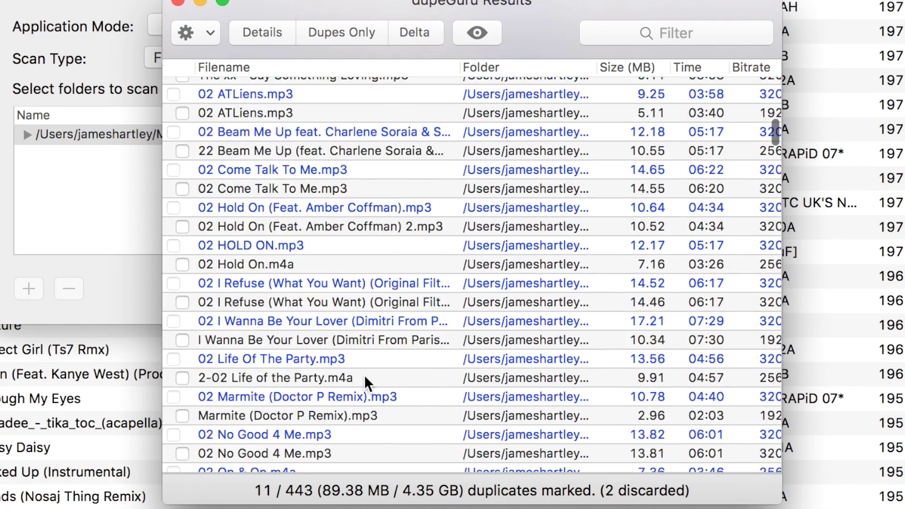
{"action": "scroll", "coordinate": [366, 381], "scroll_direction": "up", "scroll_amount": 10}
{"action": "scroll", "coordinate": [363, 375], "scroll_direction": "up", "scroll_amount": 20}
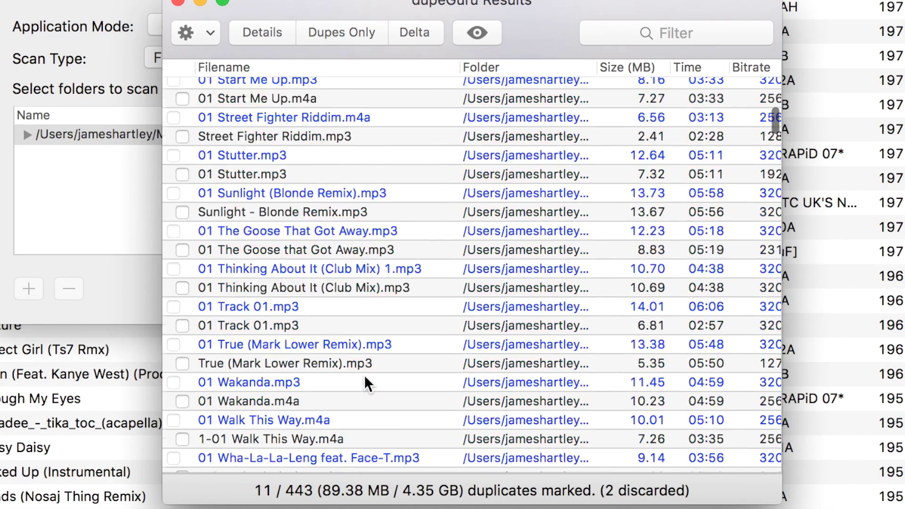
{"action": "scroll", "coordinate": [242, 421], "scroll_direction": "down", "scroll_amount": 4}
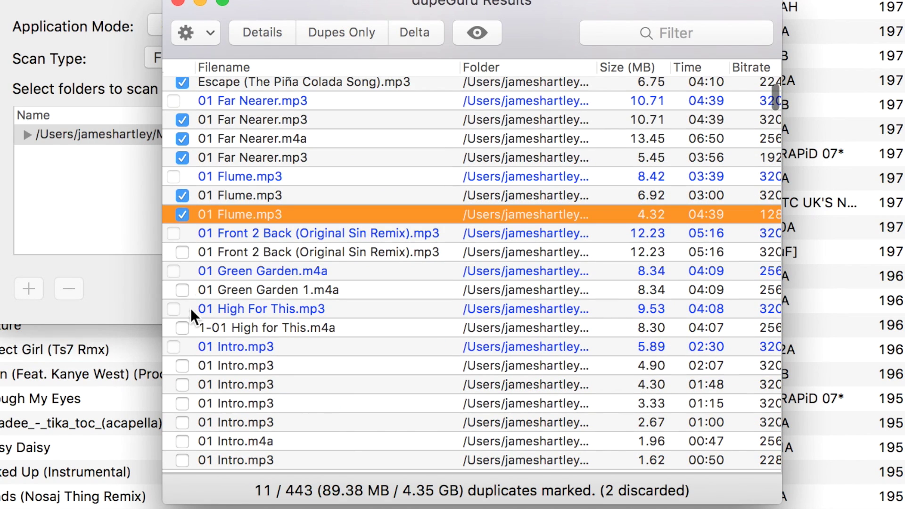
{"action": "left_click", "coordinate": [183, 252]}
{"action": "left_click", "coordinate": [183, 290]}
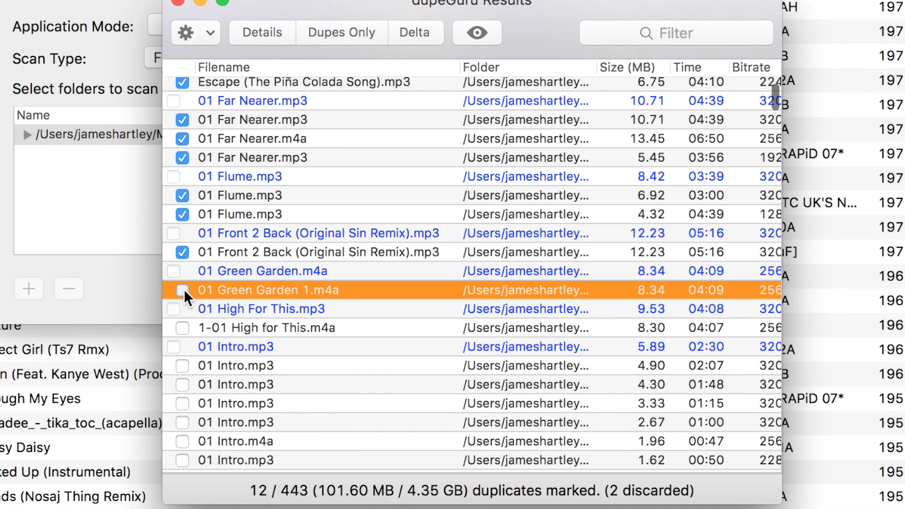
{"action": "left_click", "coordinate": [184, 327]}
{"action": "left_click", "coordinate": [183, 328]}
Mark the six duplicate copies listed beneath the reference file 01 Intro.mp3
{"action": "left_click", "coordinate": [182, 366]}
{"action": "left_click", "coordinate": [182, 385]}
{"action": "left_click", "coordinate": [182, 403]}
{"action": "left_click", "coordinate": [182, 422]}
{"action": "left_click", "coordinate": [182, 441]}
{"action": "left_click", "coordinate": [182, 460]}
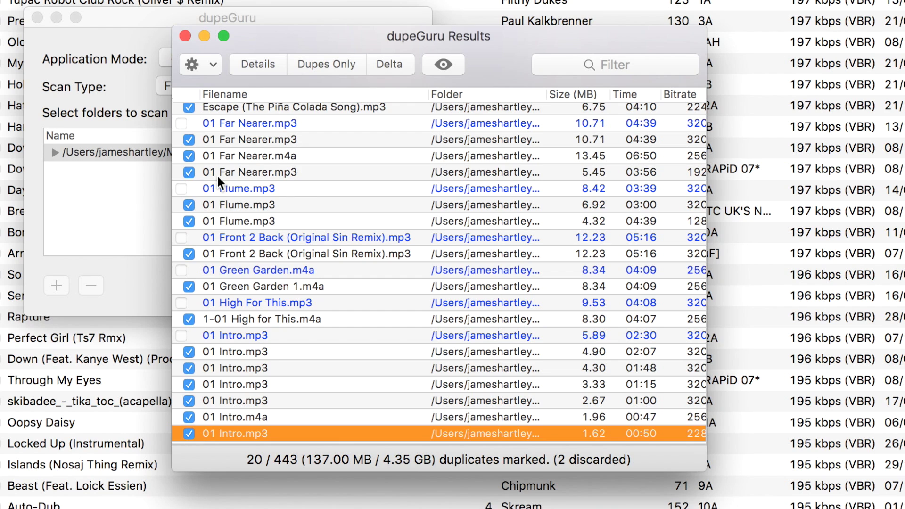
Send all marked duplicate files to the Trash with direct deletion turned off
{"action": "left_click", "coordinate": [213, 60]}
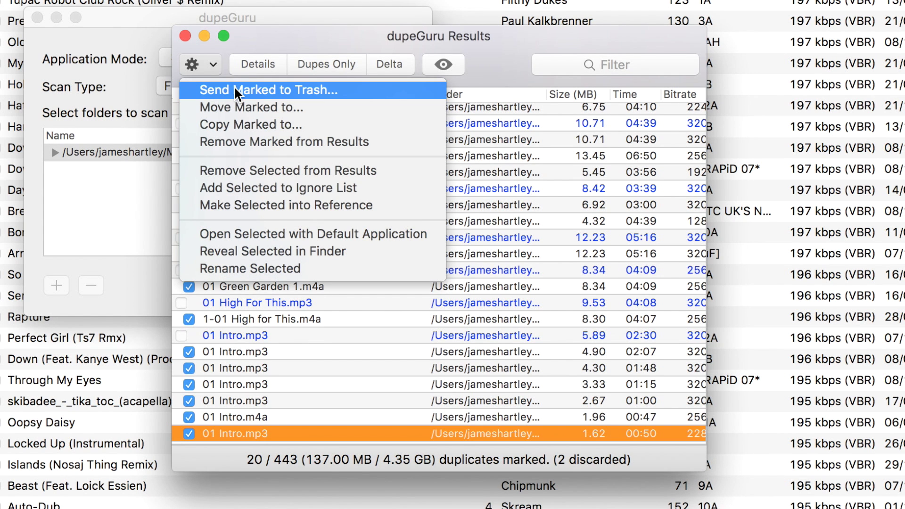
{"action": "left_click", "coordinate": [235, 87]}
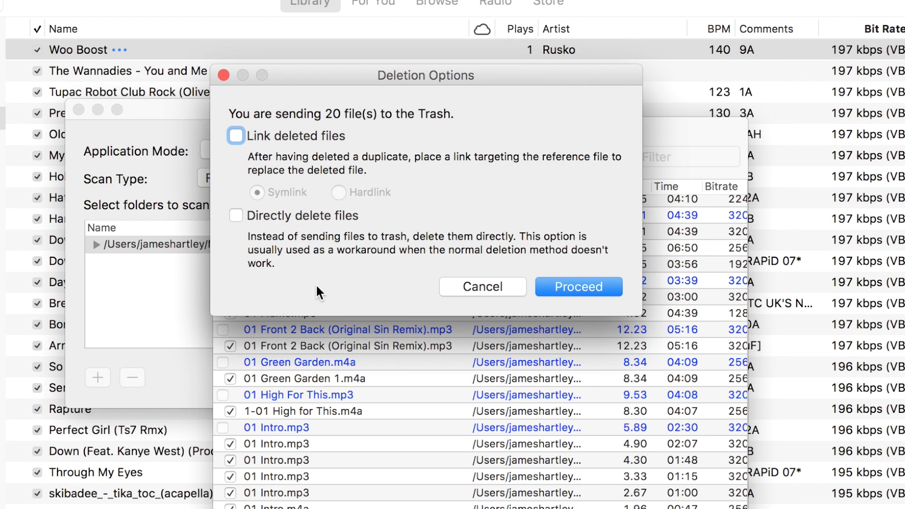
{"action": "left_click", "coordinate": [236, 215]}
{"action": "left_click", "coordinate": [236, 217]}
{"action": "left_click", "coordinate": [585, 289]}
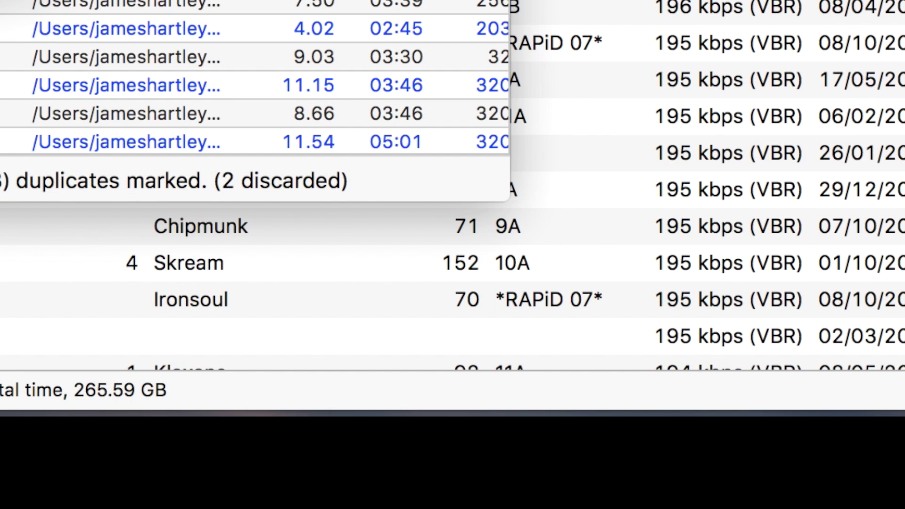
Empty the Trash to permanently erase the deleted duplicates
{"action": "mouse_move", "coordinate": [554, 373]}
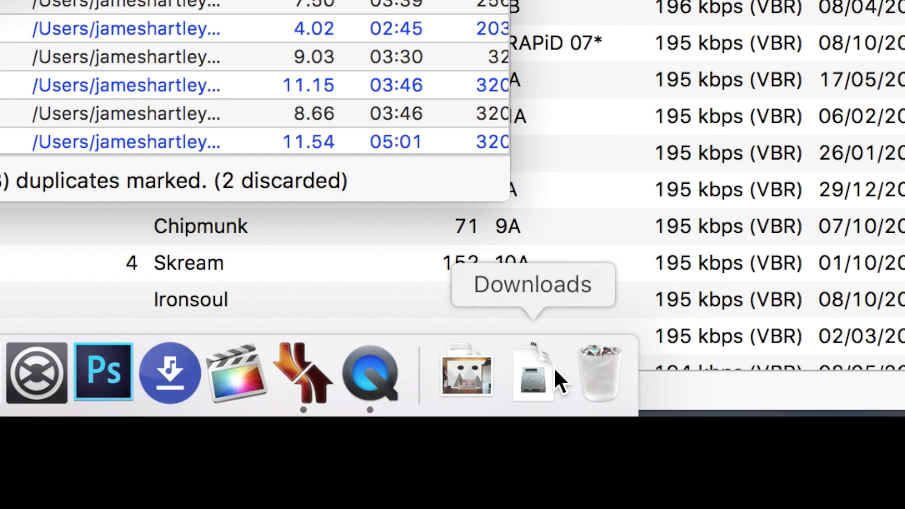
{"action": "right_click", "coordinate": [591, 371]}
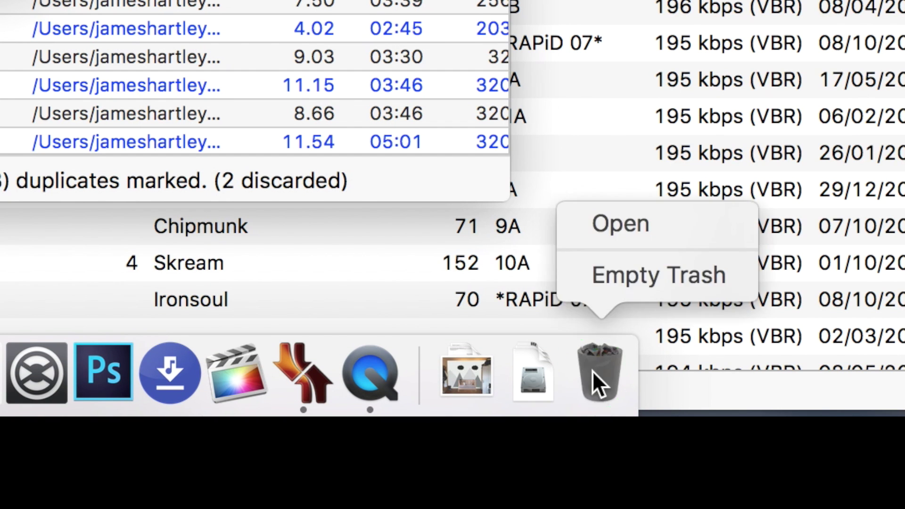
{"action": "left_click", "coordinate": [616, 273]}
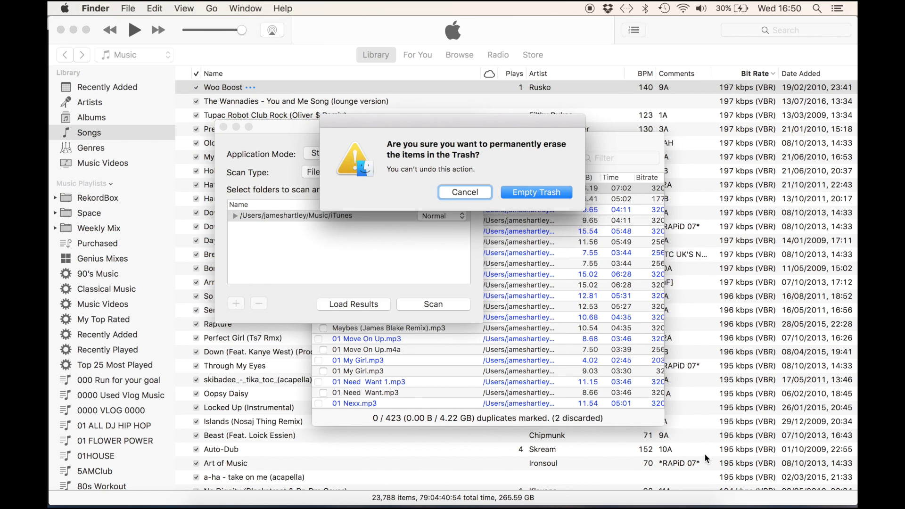
{"action": "key", "text": "Return"}
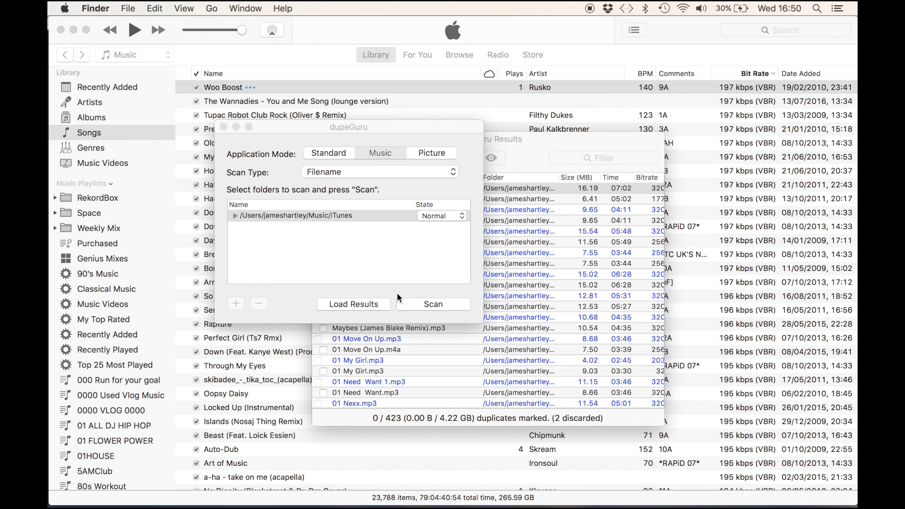
Switch to Serato DJ, clear the "b donk" library search and look through the full song list
{"action": "mouse_move", "coordinate": [436, 506]}
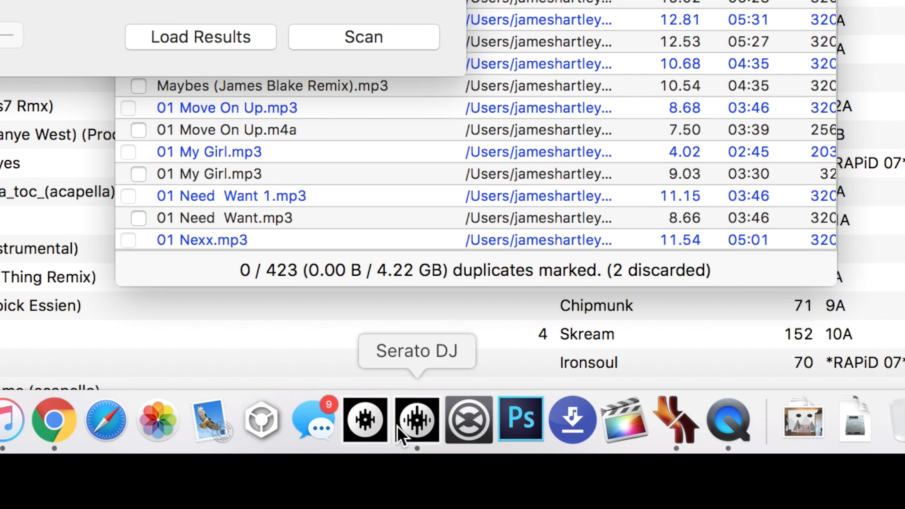
{"action": "left_click", "coordinate": [417, 422]}
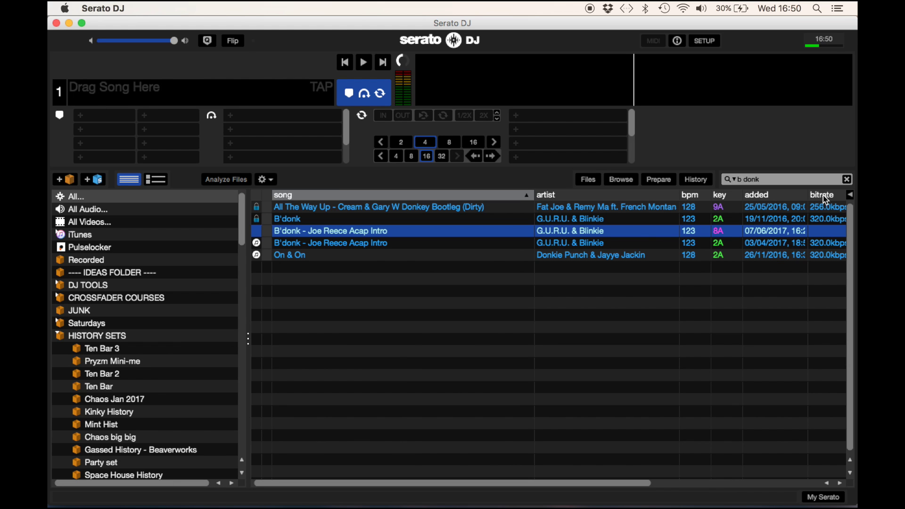
{"action": "left_click", "coordinate": [847, 179]}
{"action": "scroll", "coordinate": [468, 293], "scroll_direction": "down", "scroll_amount": 1}
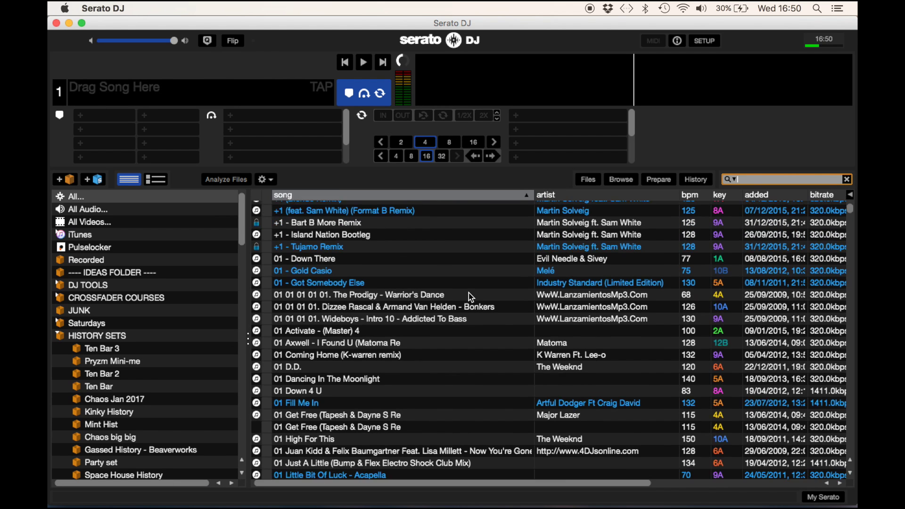
{"action": "scroll", "coordinate": [468, 292], "scroll_direction": "down", "scroll_amount": 5}
{"action": "scroll", "coordinate": [468, 292], "scroll_direction": "up", "scroll_amount": 3}
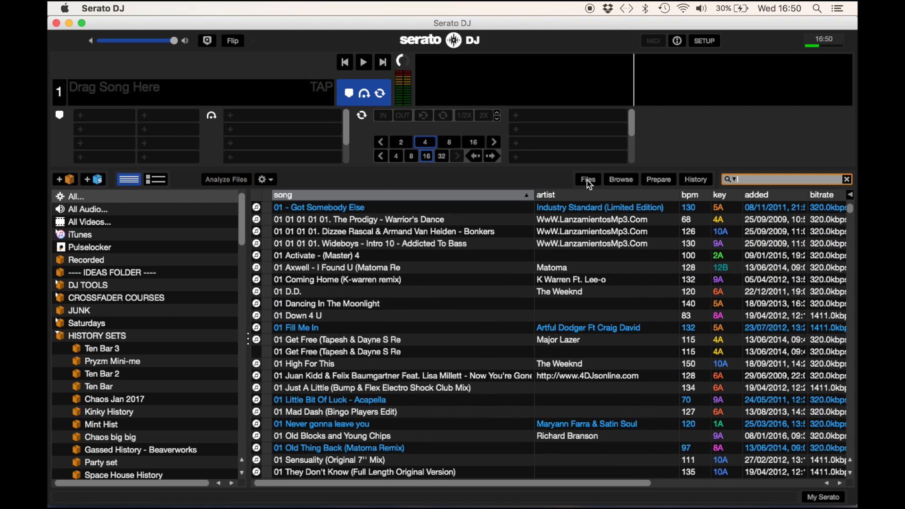
Rescan the ID3 tags of the library files and sort the songs by status so the missing tracks come first
{"action": "left_click", "coordinate": [586, 180]}
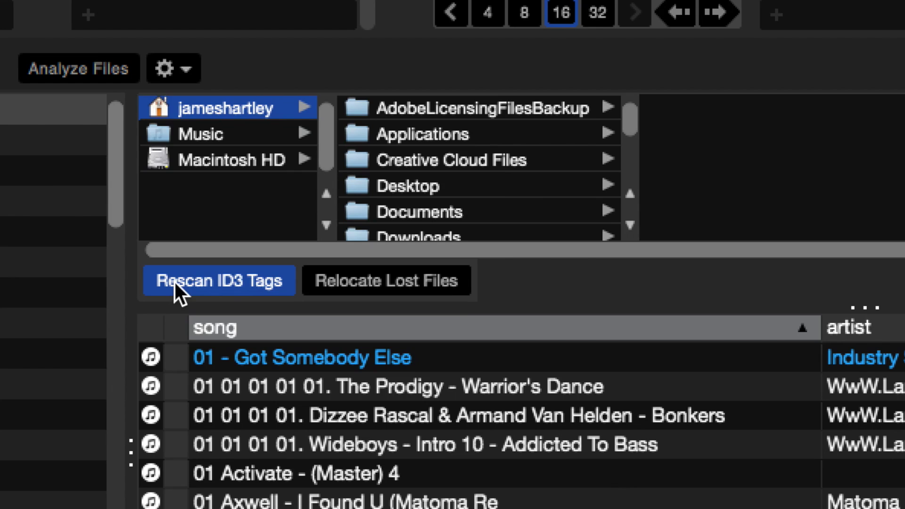
{"action": "left_click", "coordinate": [174, 282]}
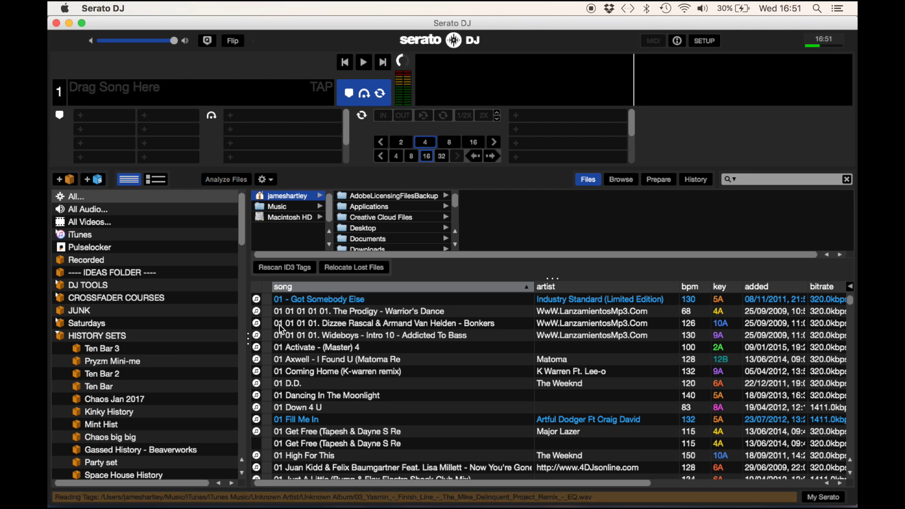
{"action": "left_click", "coordinate": [255, 287]}
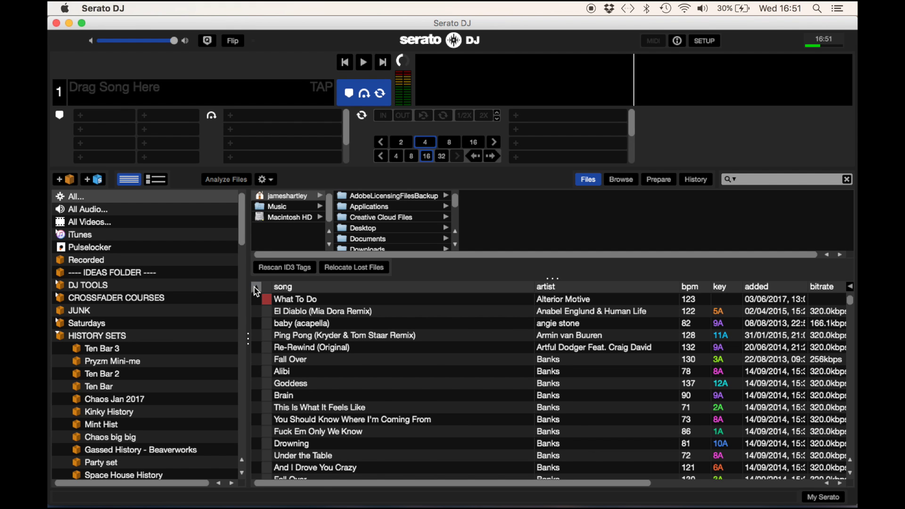
{"action": "left_click", "coordinate": [253, 287]}
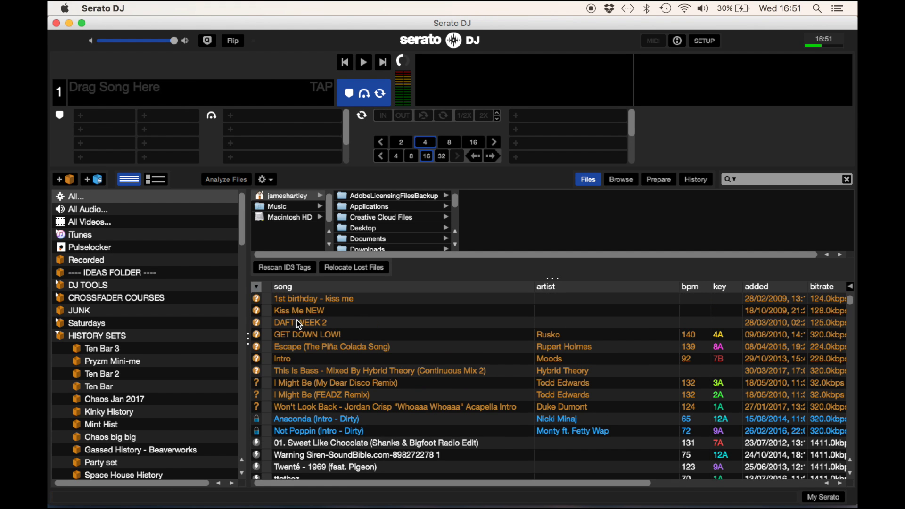
Go through the orange tracks flagged as missing, from 1st birthday - kiss me to the I Might Be remixes
{"action": "left_click", "coordinate": [301, 298]}
{"action": "key", "text": "Down"}
{"action": "key", "text": "Down"}
{"action": "key", "text": "Down"}
{"action": "key", "text": "Down"}
{"action": "key", "text": "Down"}
{"action": "key", "text": "Down"}
{"action": "key", "text": "Down"}
{"action": "key", "text": "Down"}
{"action": "key", "text": "Down"}
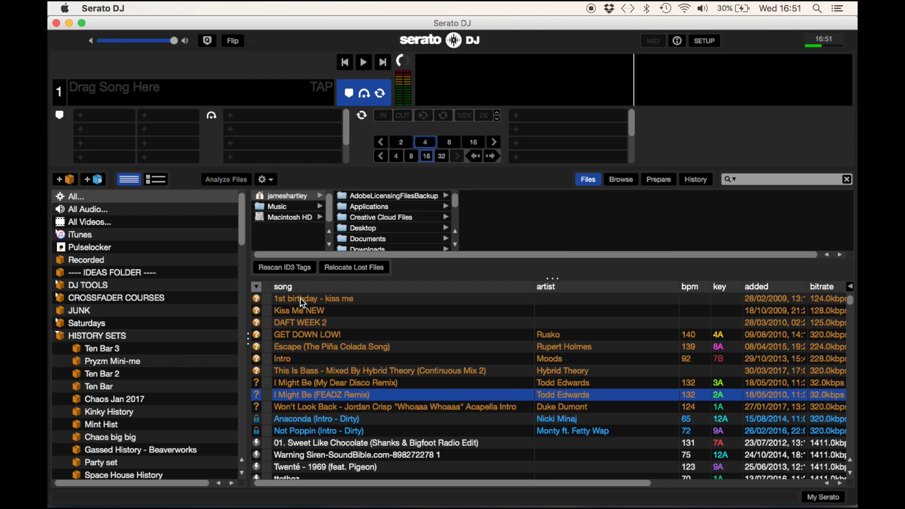
{"action": "key", "text": "Up"}
{"action": "key", "text": "Up"}
{"action": "key", "text": "Up"}
{"action": "key", "text": "Down"}
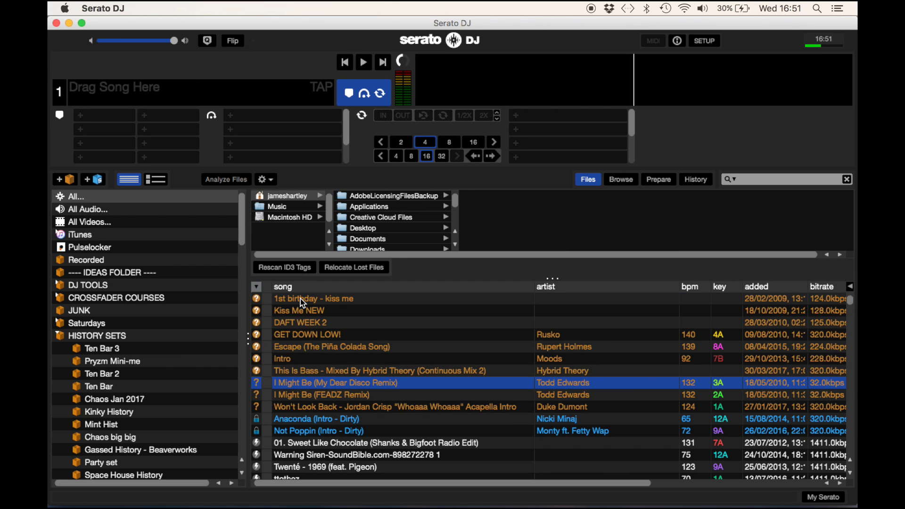
Remove the missing tracks from I Might Be (My Dear Disco Remix) through Won't Look Back from the Serato library
{"action": "mouse_move", "coordinate": [257, 384]}
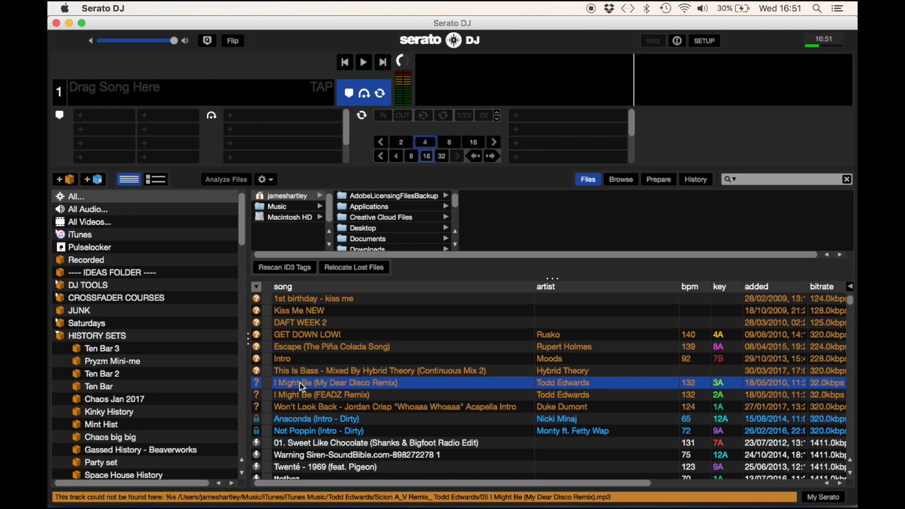
{"action": "left_click", "coordinate": [328, 405], "text": "shift"}
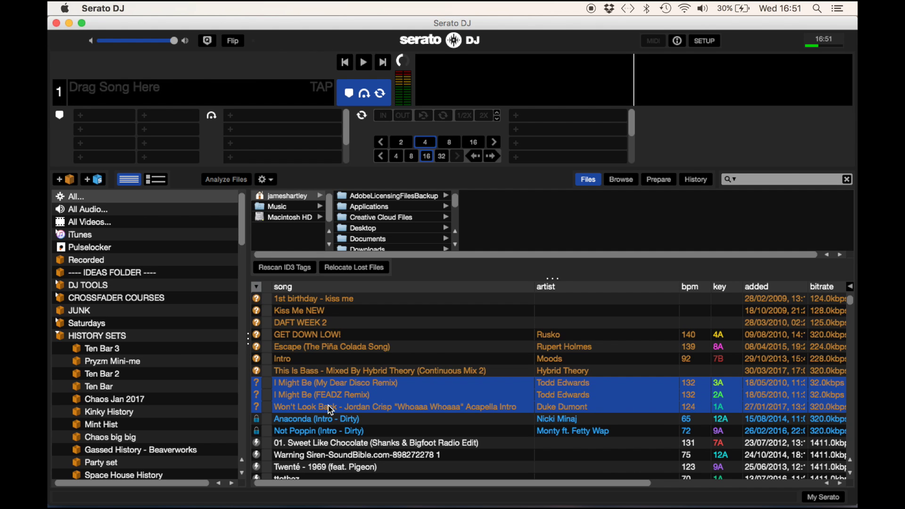
{"action": "key", "text": "ctrl+BackSpace"}
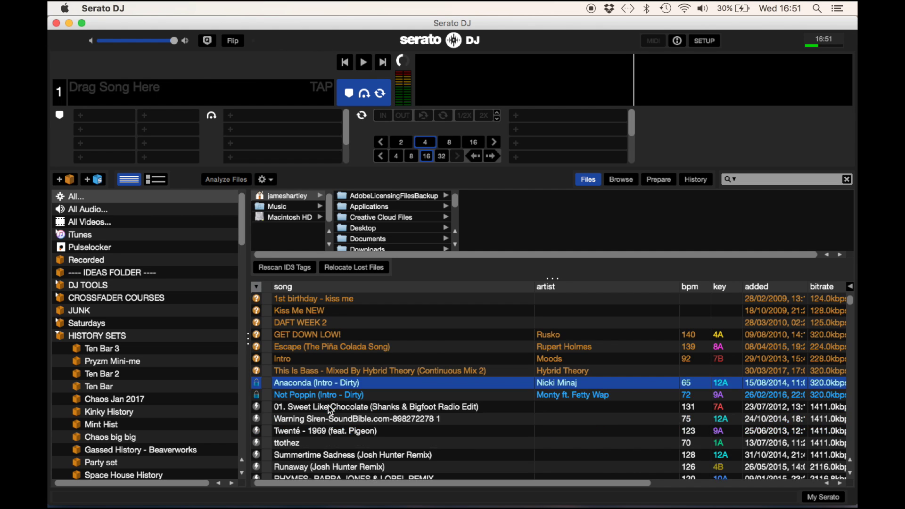